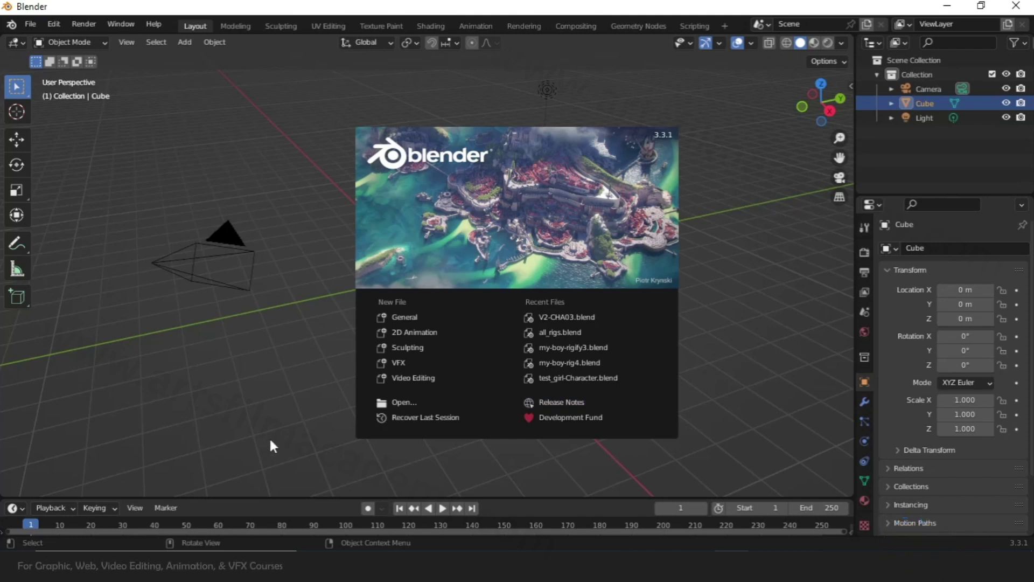
# Start a new General file and select the default camera, light and cube in turn, leaving the cube selected
pyautogui.click(410, 314)
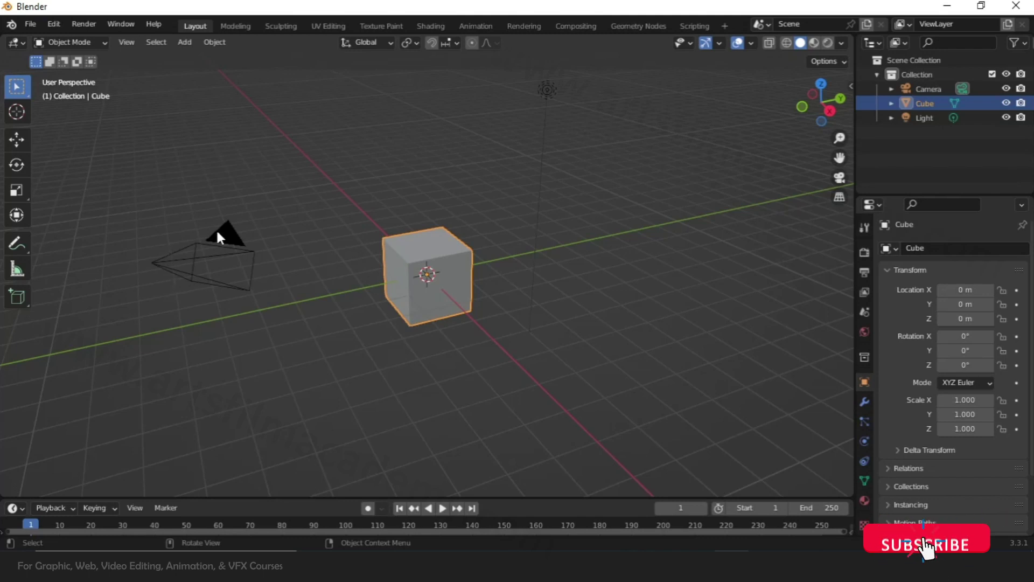
pyautogui.click(155, 268)
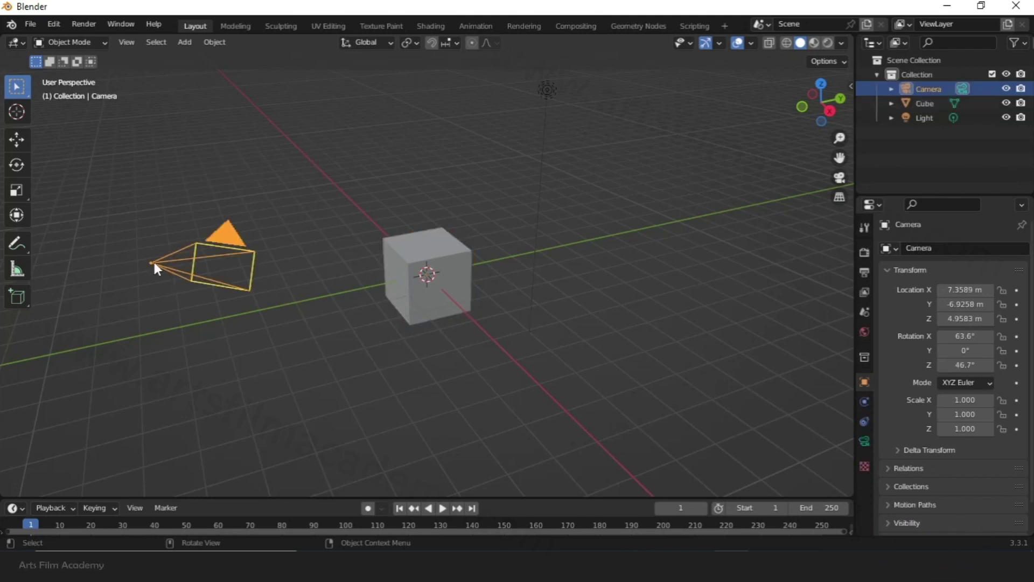
pyautogui.click(545, 90)
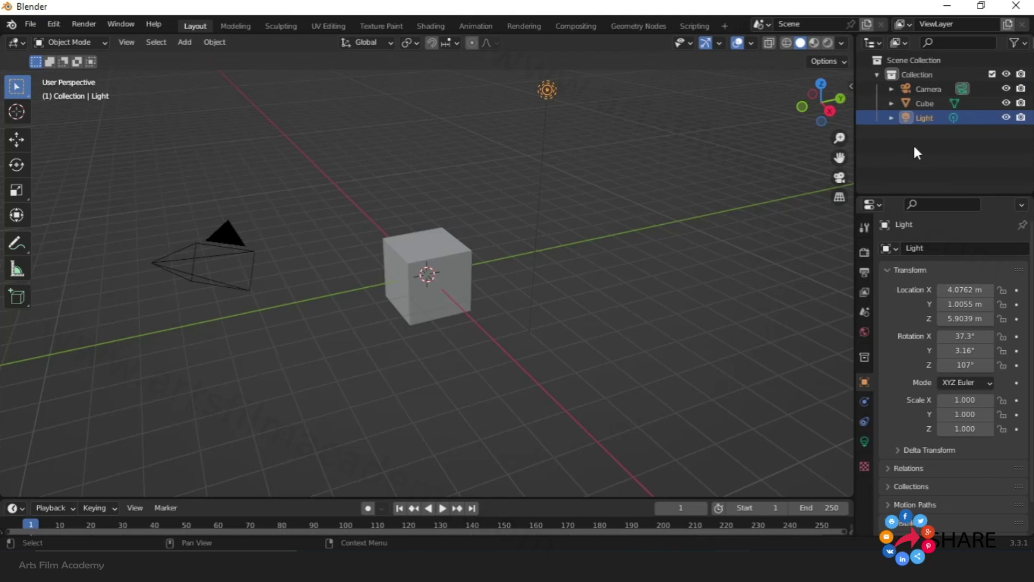
pyautogui.click(924, 105)
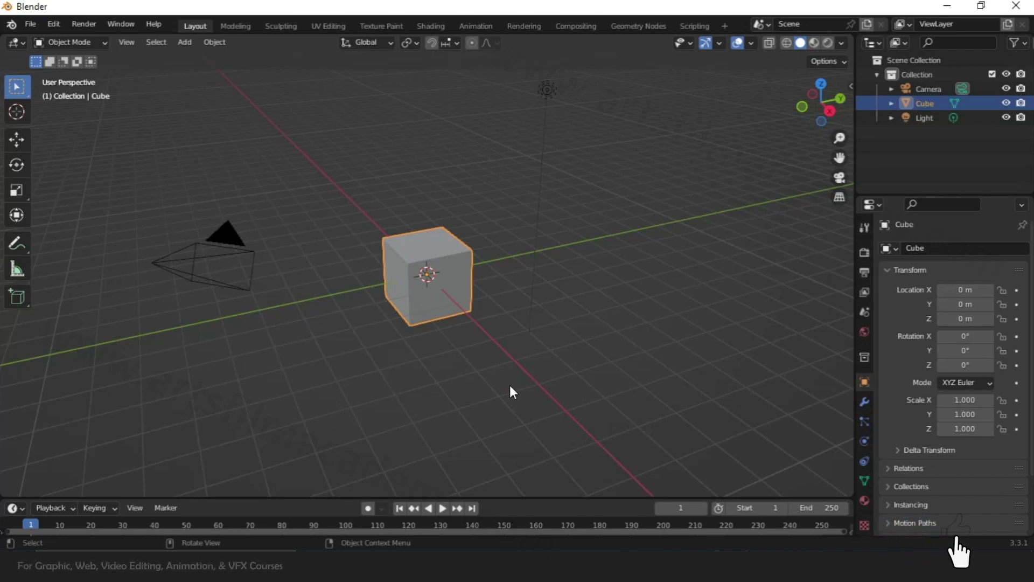
# Orbit and pan the 3D view to examine the cube from different angles
pyautogui.moveTo(556, 376); pyautogui.dragTo(539, 392, button='middle')
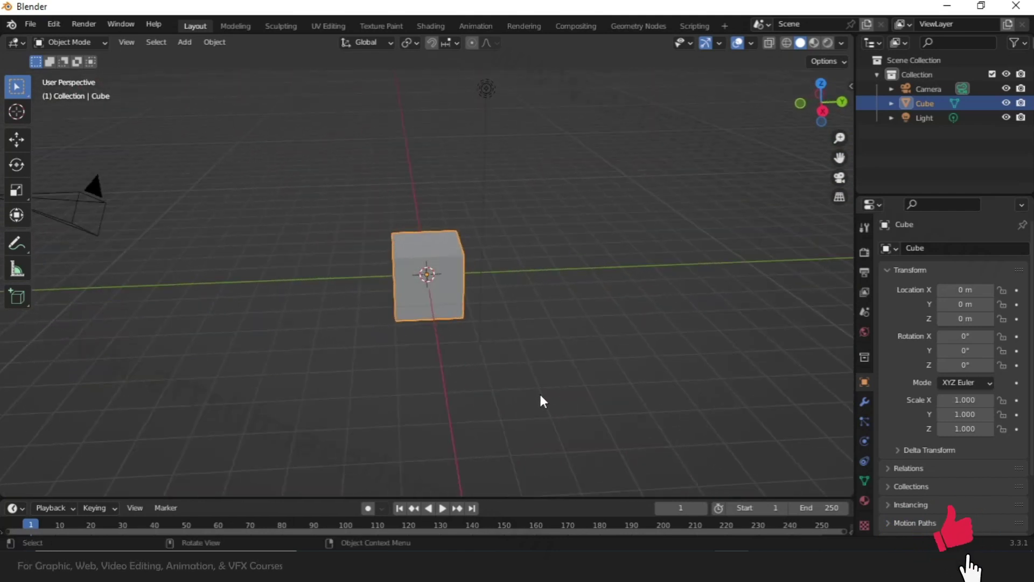
pyautogui.moveTo(598, 335); pyautogui.dragTo(578, 354, button='middle')
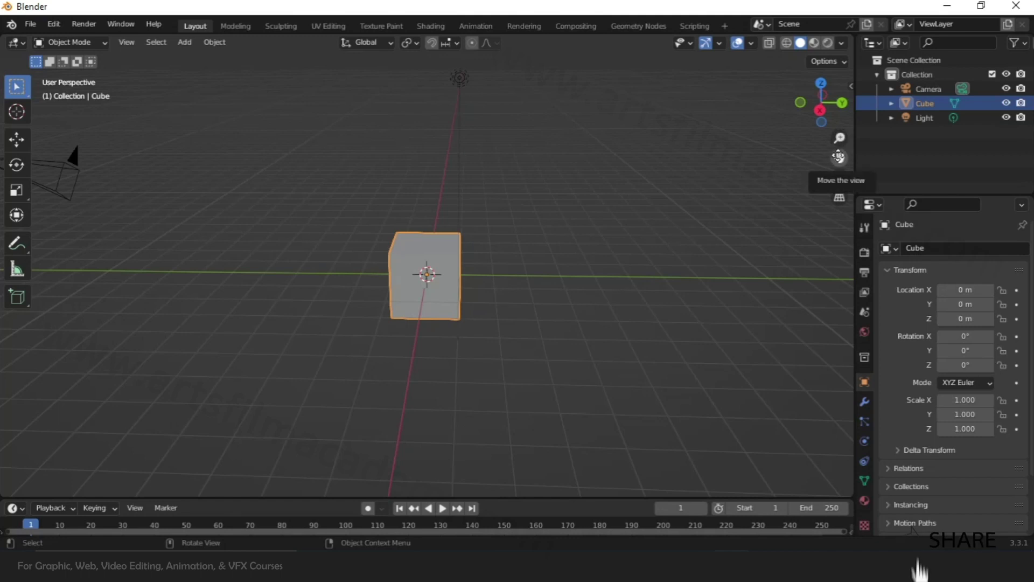
pyautogui.moveTo(840, 157); pyautogui.dragTo(638, 159)
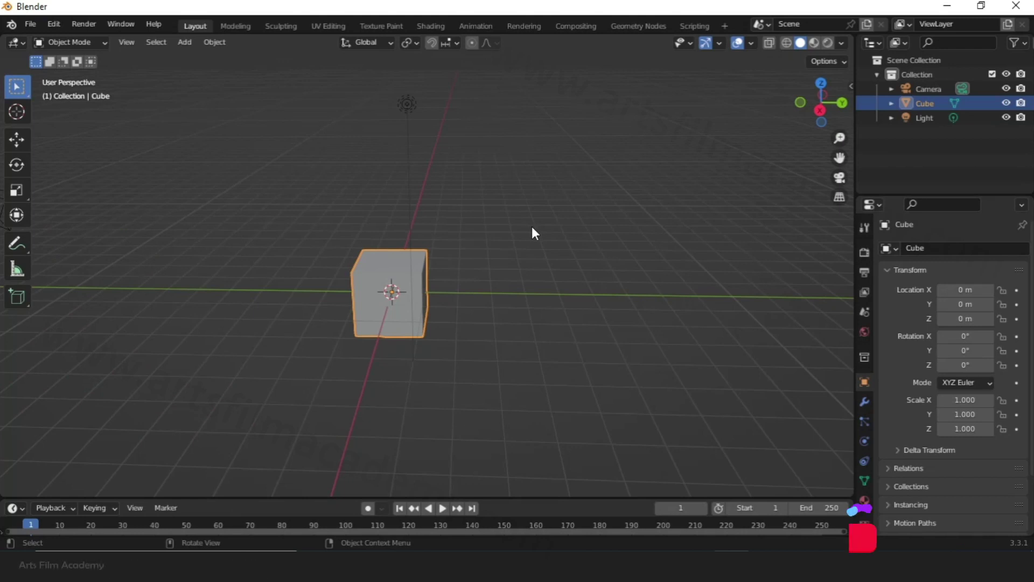
pyautogui.keyDown('shift'); pyautogui.moveTo(535, 226); pyautogui.dragTo(628, 198, button='middle'); pyautogui.keyUp('shift')
pyautogui.moveTo(673, 282); pyautogui.dragTo(539, 287, button='middle')
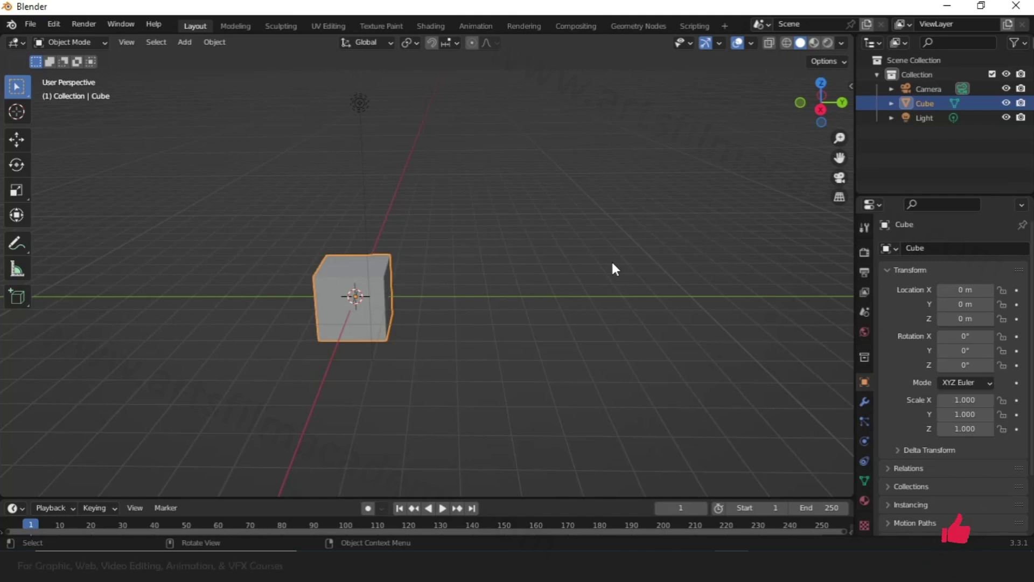
pyautogui.moveTo(613, 264); pyautogui.dragTo(535, 318, button='middle')
pyautogui.moveTo(418, 340); pyautogui.dragTo(423, 343, button='middle')
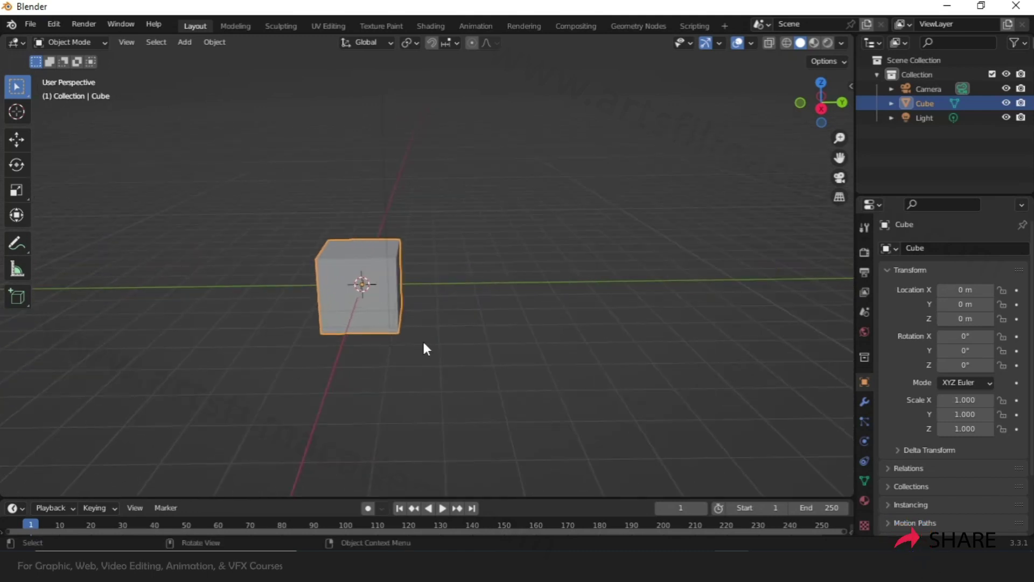
# Zoom in and out repeatedly to examine the cube close up and from farther away
pyautogui.scroll(5, 443, 294)
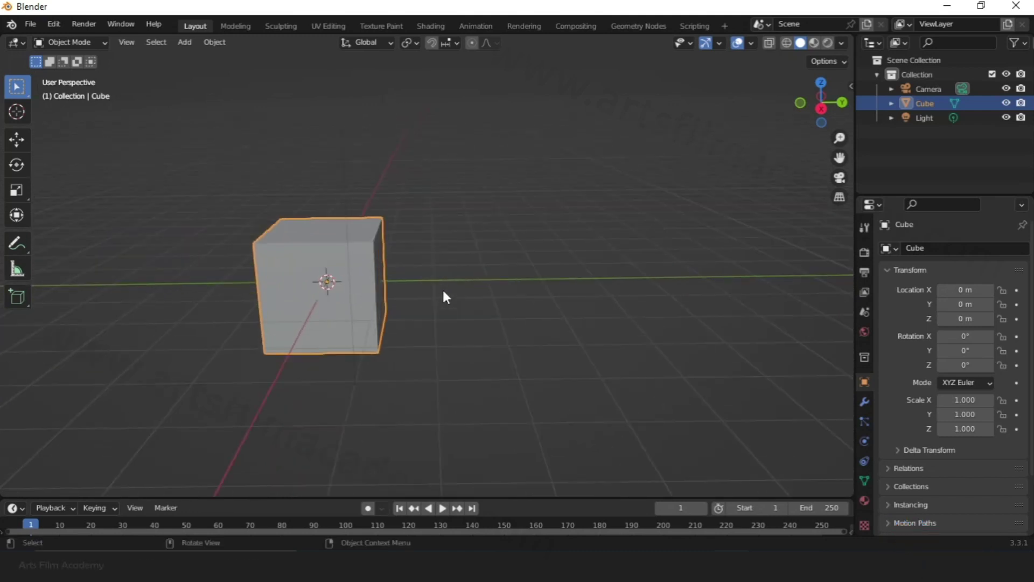
pyautogui.scroll(-8, 444, 293)
pyautogui.scroll(5, 444, 293)
pyautogui.scroll(1, 443, 296)
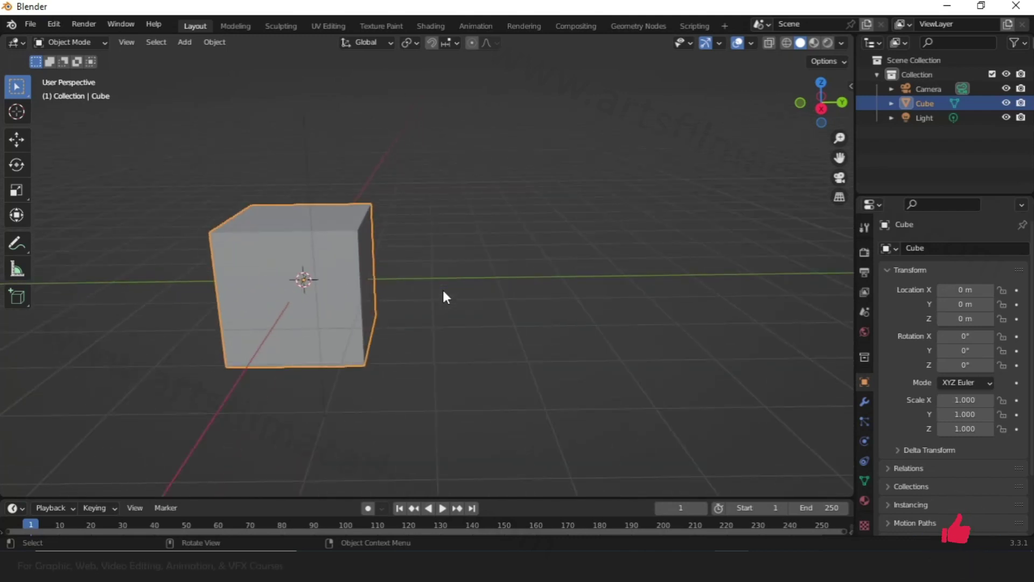
pyautogui.scroll(-4, 444, 292)
pyautogui.scroll(3, 443, 297)
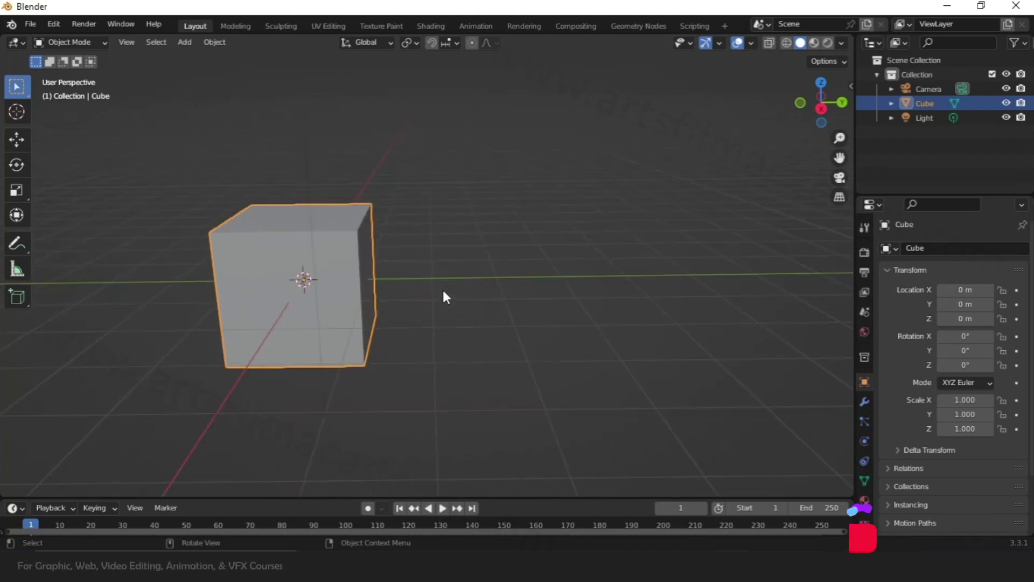
pyautogui.scroll(-2, 443, 297)
pyautogui.scroll(1, 444, 297)
pyautogui.scroll(1, 443, 296)
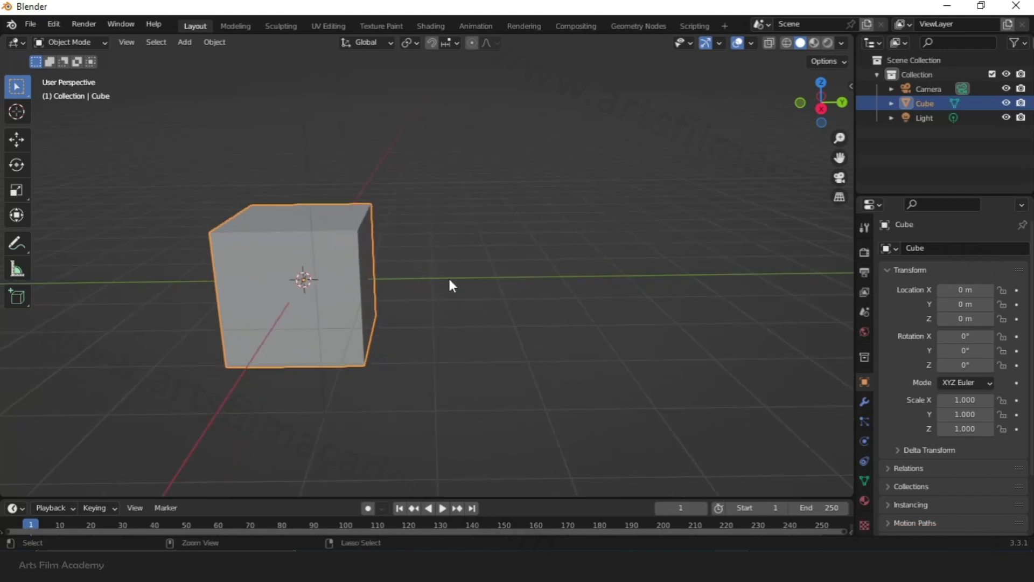
pyautogui.scroll(-5, 459, 264)
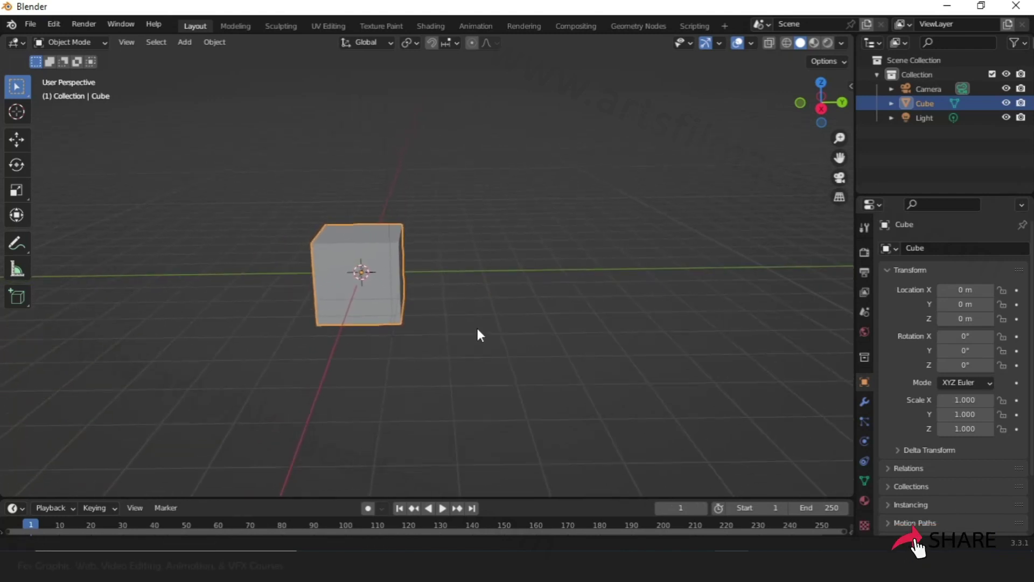
pyautogui.scroll(5, 494, 418)
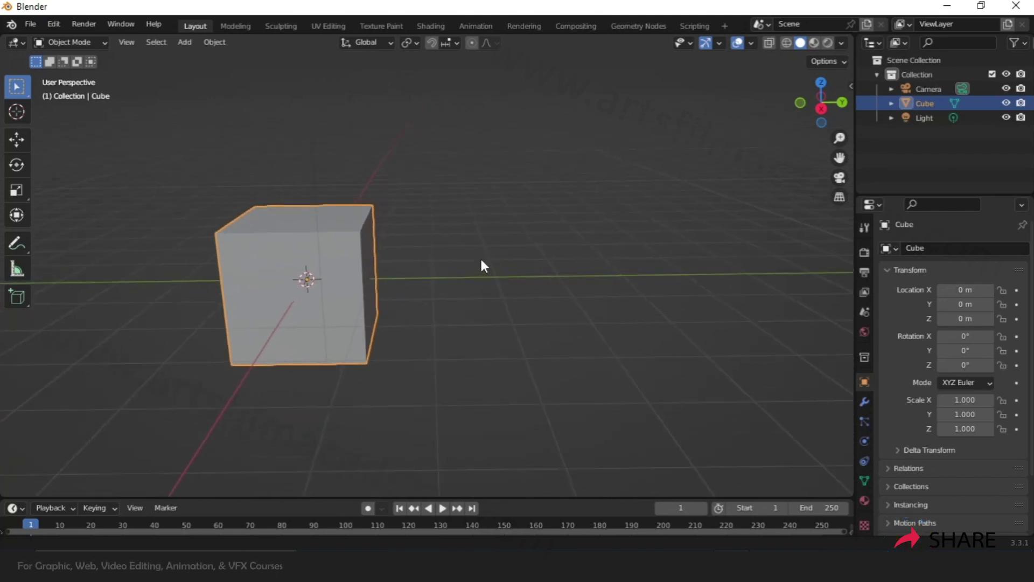
pyautogui.scroll(-3, 483, 247)
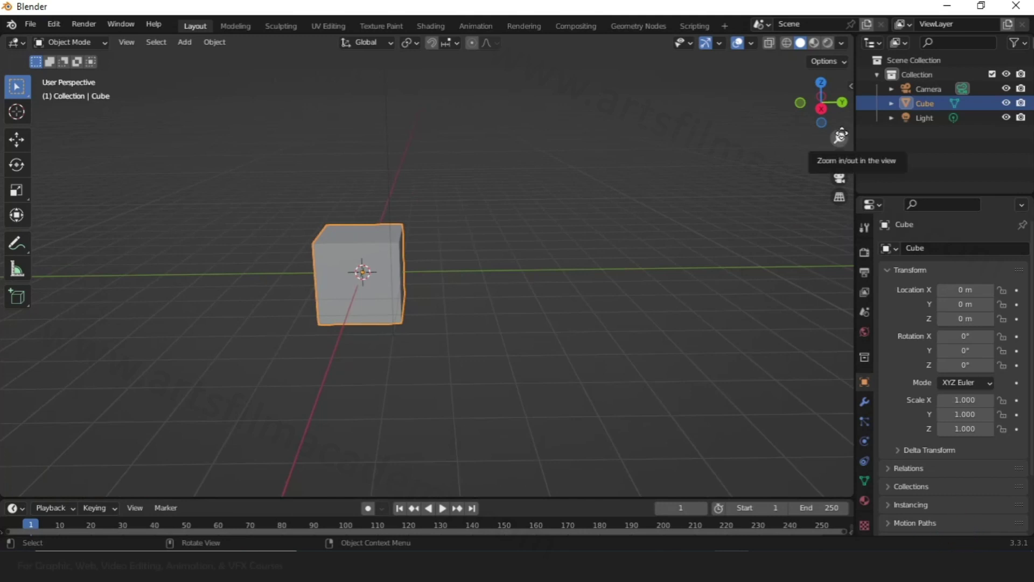
pyautogui.moveTo(841, 137); pyautogui.dragTo(840, 183)
pyautogui.scroll(8, 564, 250)
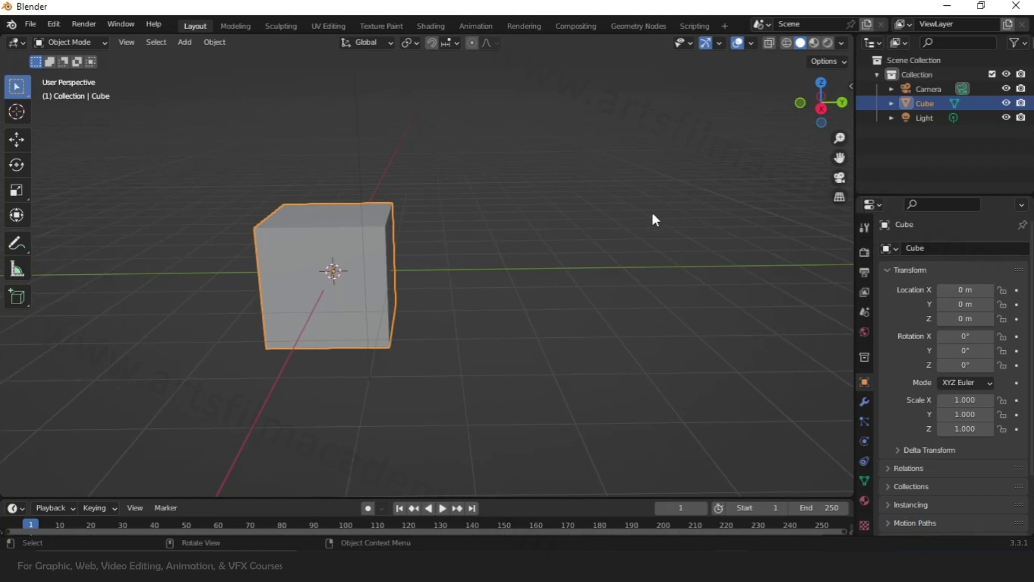
# Frame the whole scene, select the camera and view the cube through it
pyautogui.press('Home')
pyautogui.press('Home')
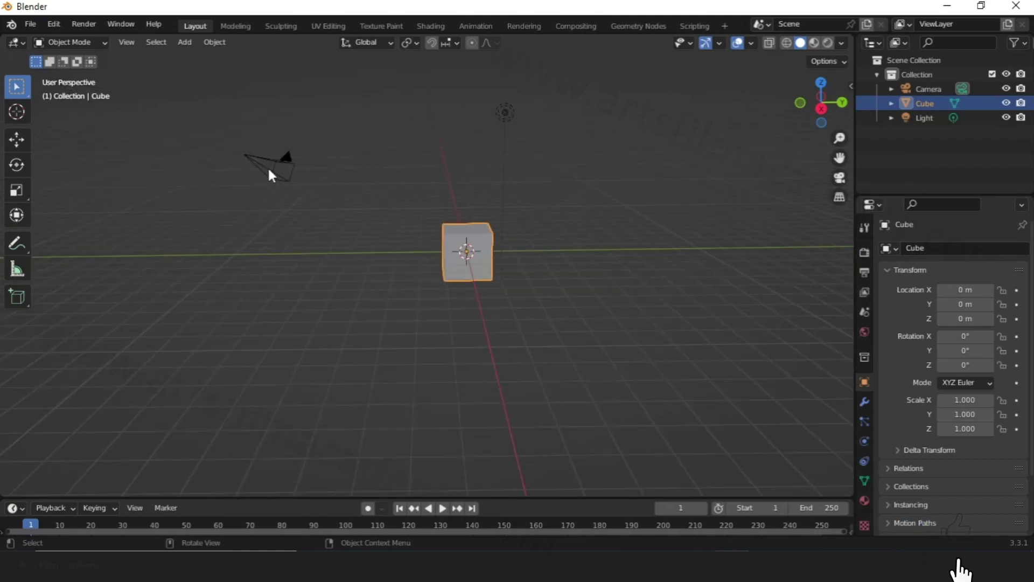
pyautogui.click(248, 157)
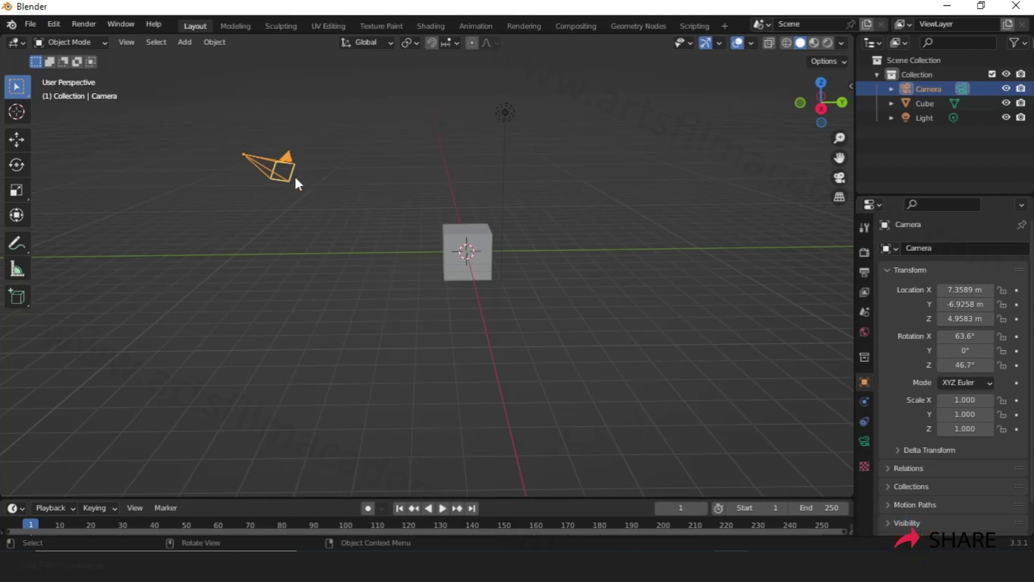
pyautogui.moveTo(291, 268)
pyautogui.mouseDown(button='middle')
pyautogui.moveTo(273, 275)
pyautogui.moveTo(339, 286)
pyautogui.moveTo(306, 267)
pyautogui.mouseUp(button='middle')
pyautogui.scroll(5, 213, 126)
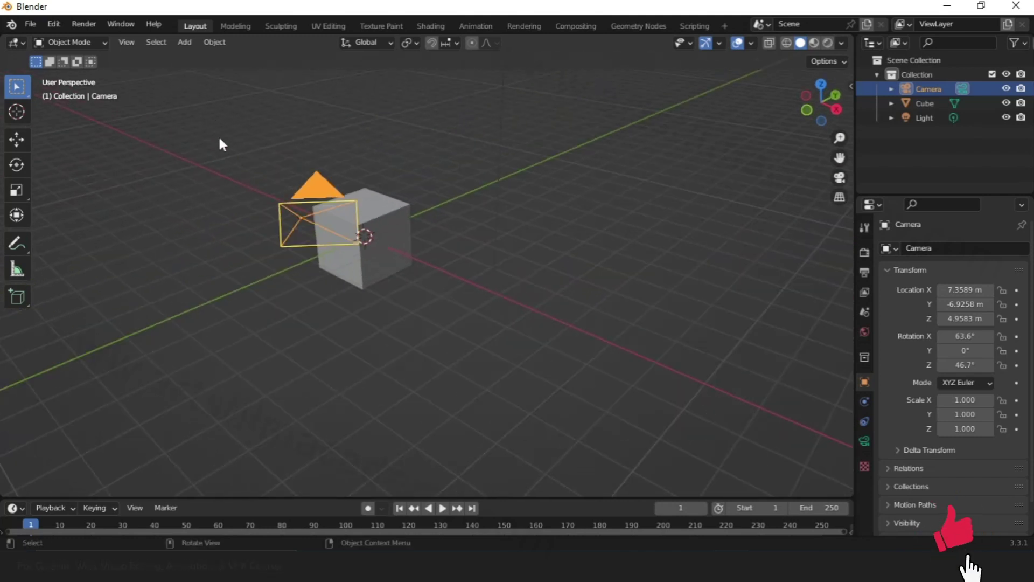
pyautogui.moveTo(528, 329); pyautogui.dragTo(478, 296, button='middle')
pyautogui.scroll(-5, 298, 270)
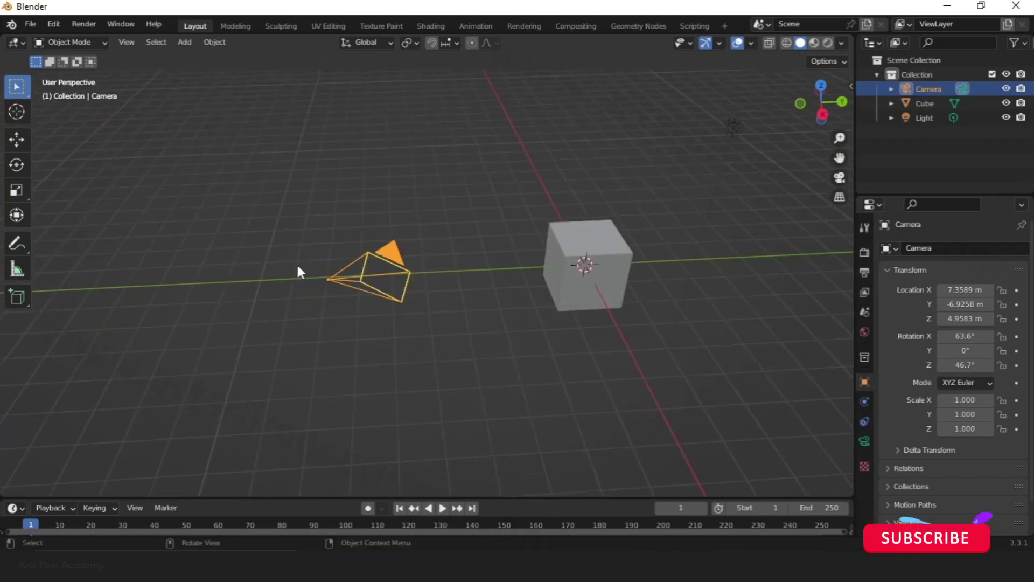
pyautogui.click(839, 178)
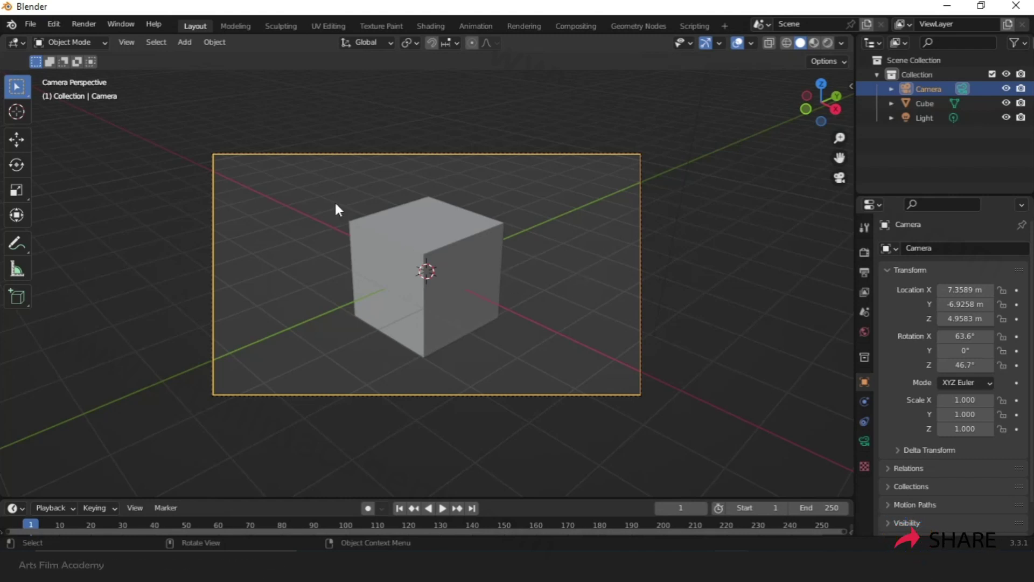
# Render the camera's view of the cube as a still image and inspect the whole rendered frame
pyautogui.click(85, 24)
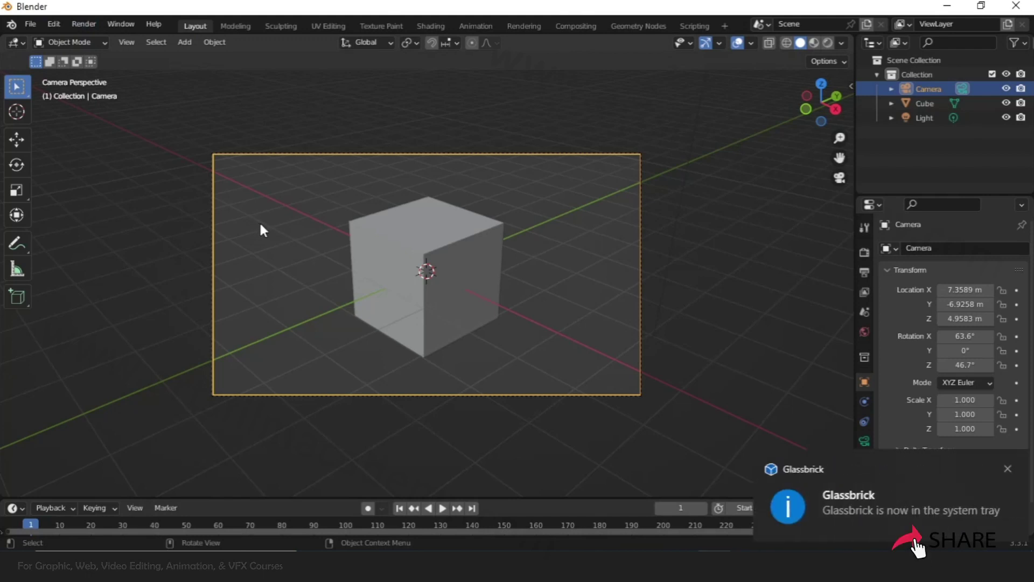
pyautogui.click(1003, 470)
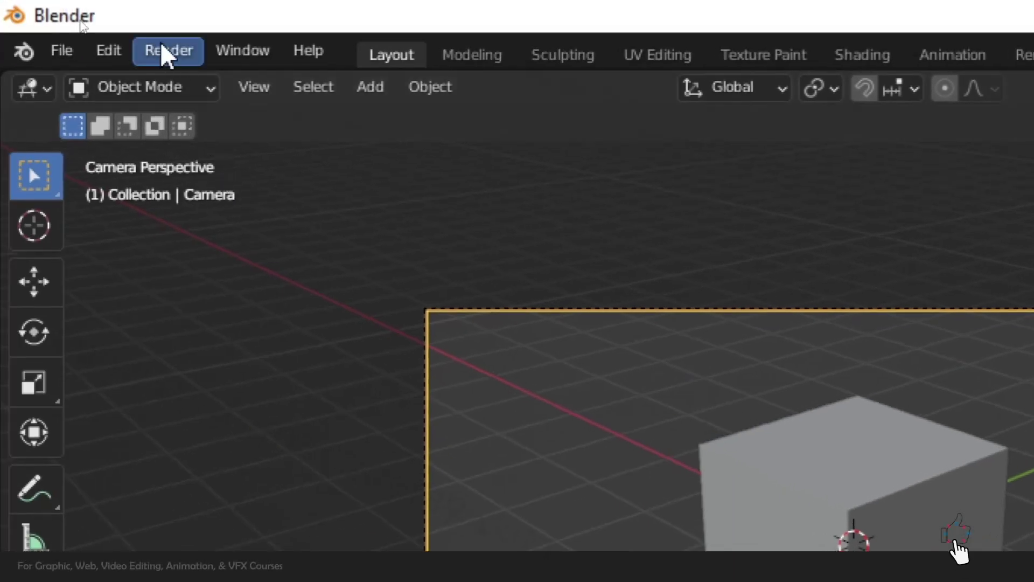
pyautogui.click(164, 50)
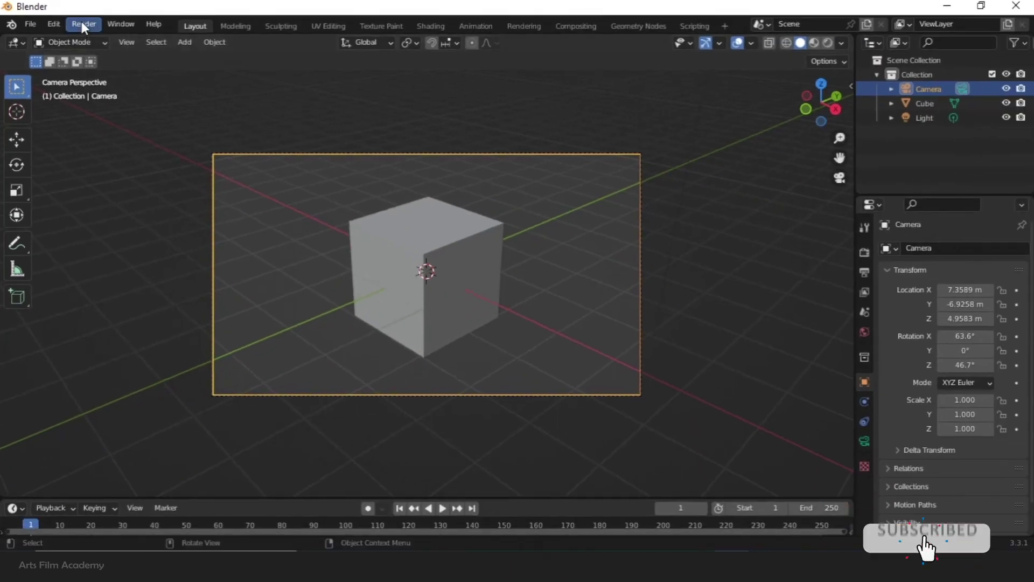
pyautogui.click(82, 23)
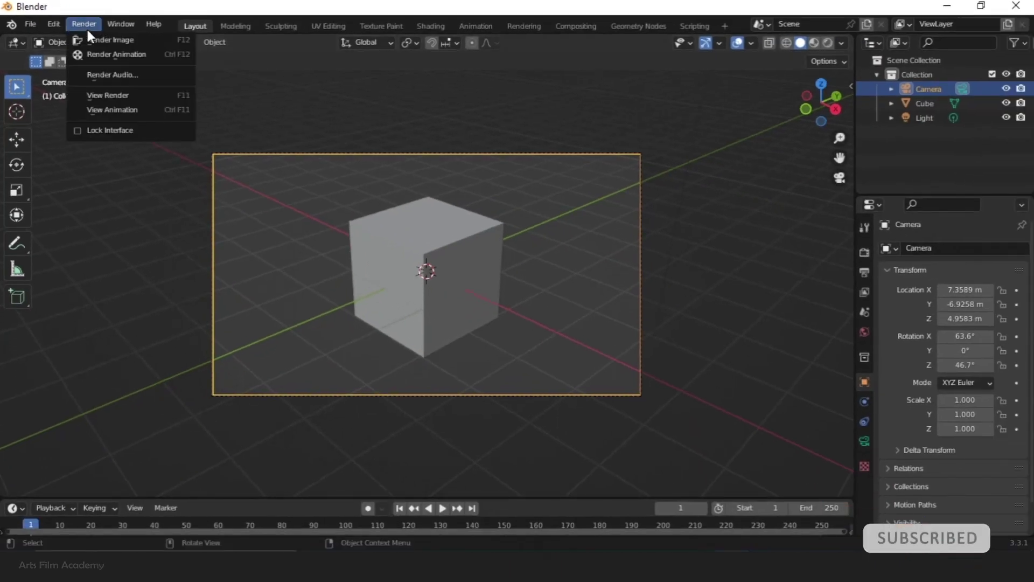
pyautogui.click(93, 37)
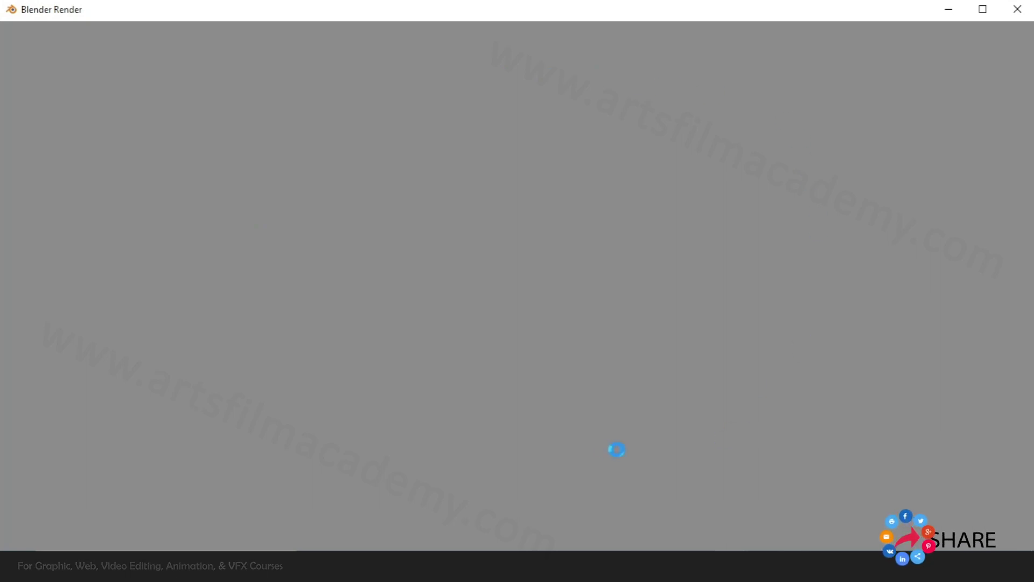
pyautogui.scroll(-5, 460, 376)
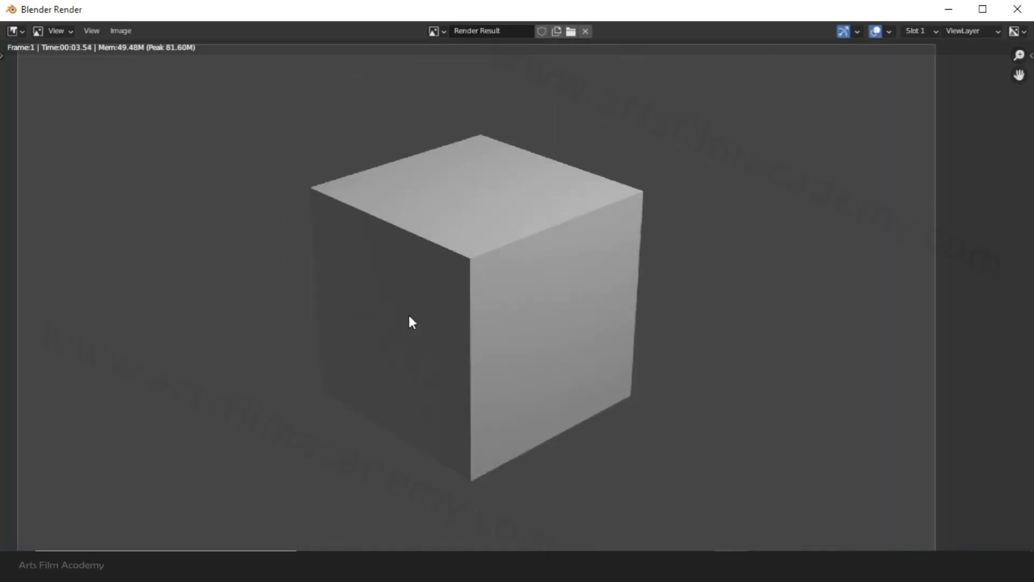
pyautogui.scroll(-1, 574, 208)
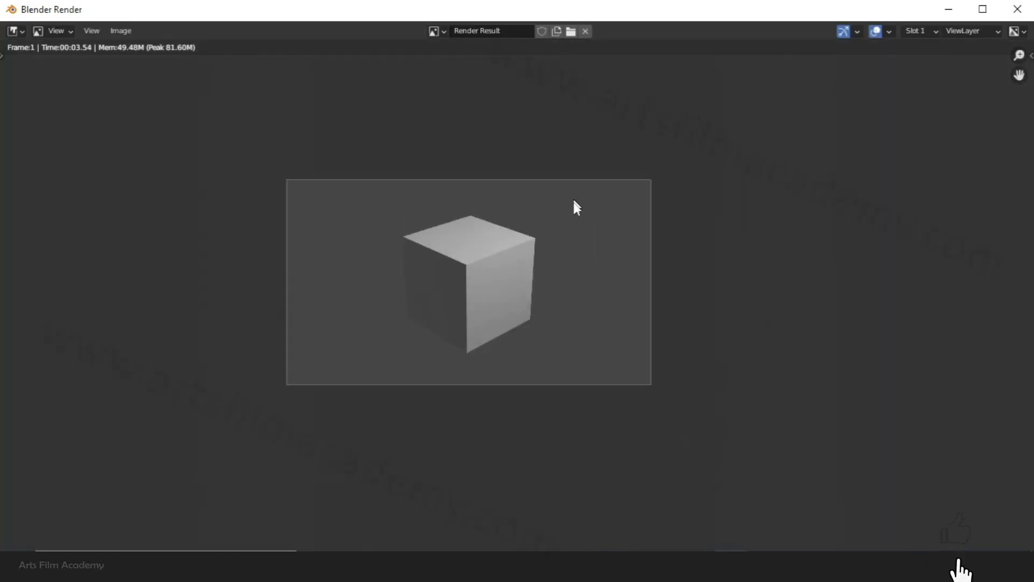
pyautogui.scroll(1, 567, 238)
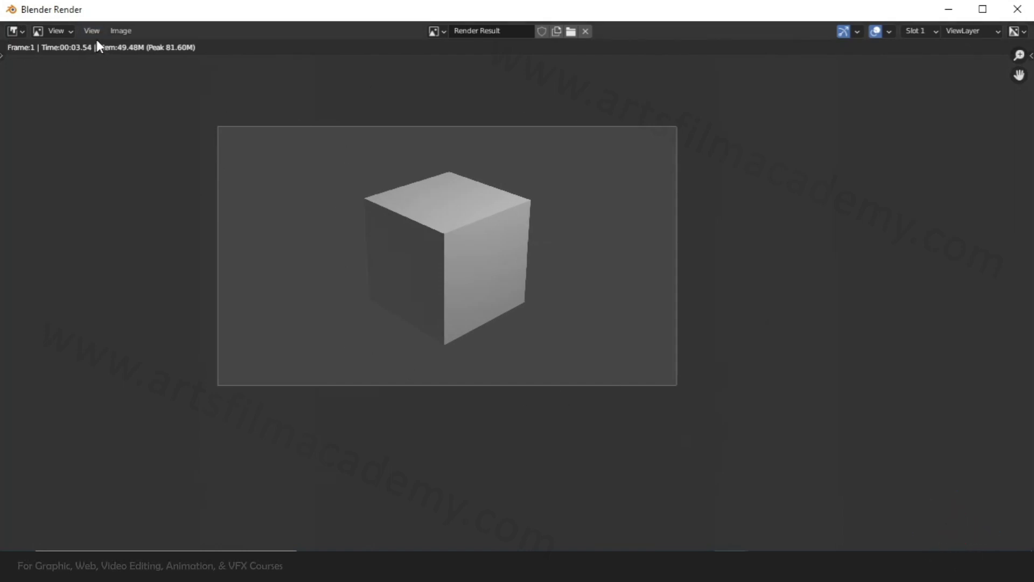
pyautogui.click(556, 32)
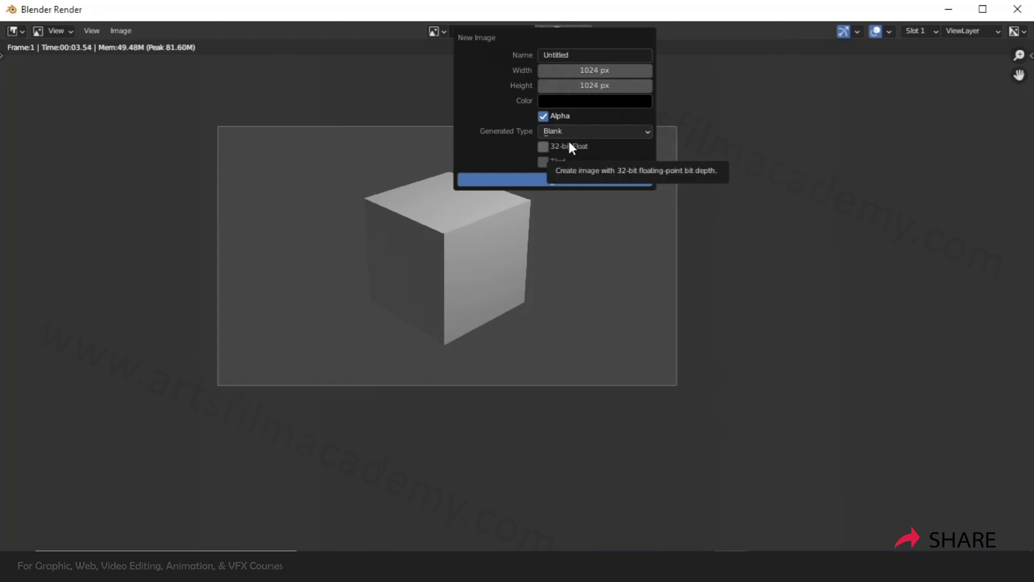
pyautogui.press('Escape')
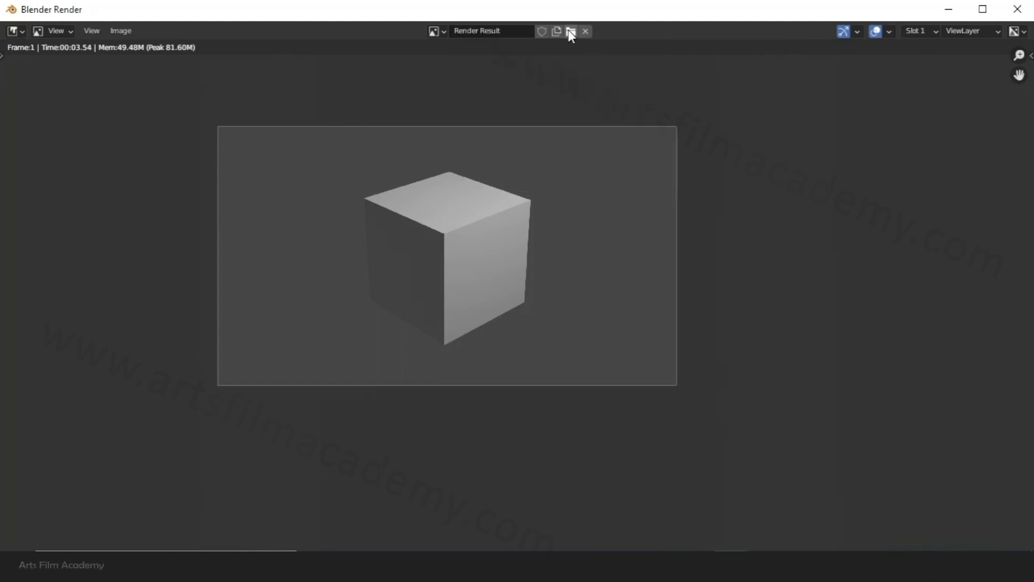
pyautogui.click(103, 31)
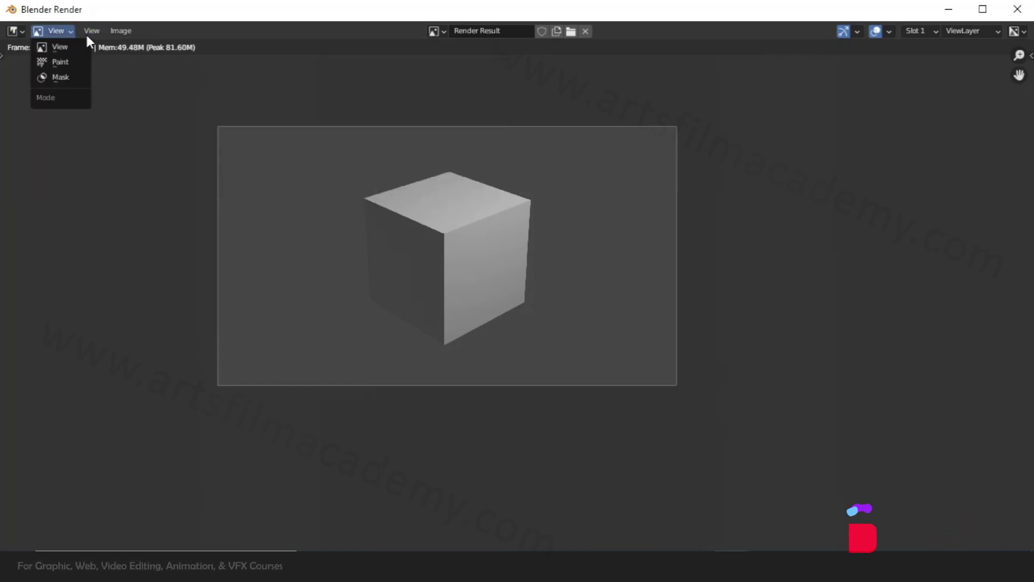
pyautogui.moveTo(120, 33)
pyautogui.click(14, 31)
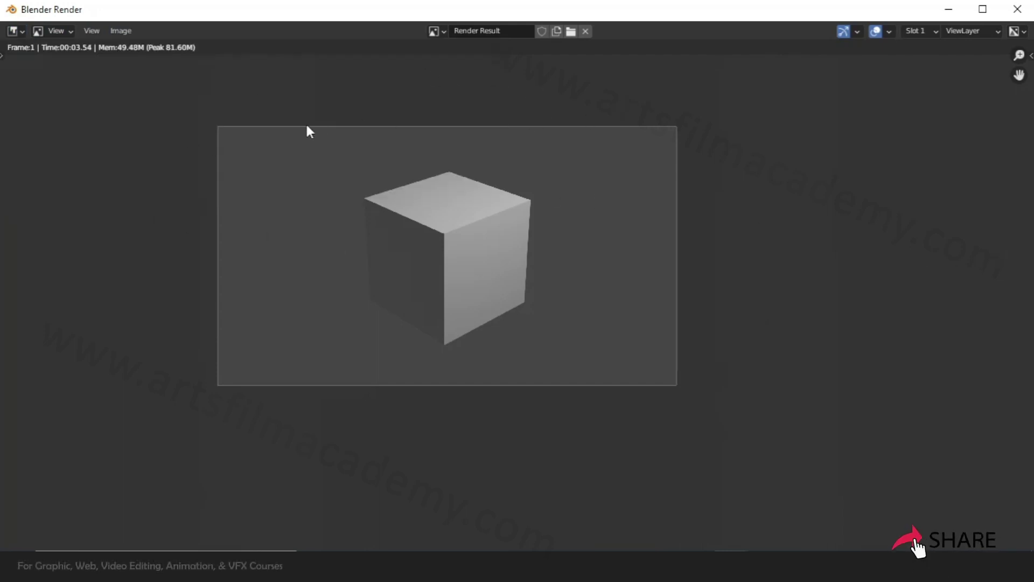
# Review the save options and available image file formats for the rendered image, cancel saving and close the render window
pyautogui.click(121, 33)
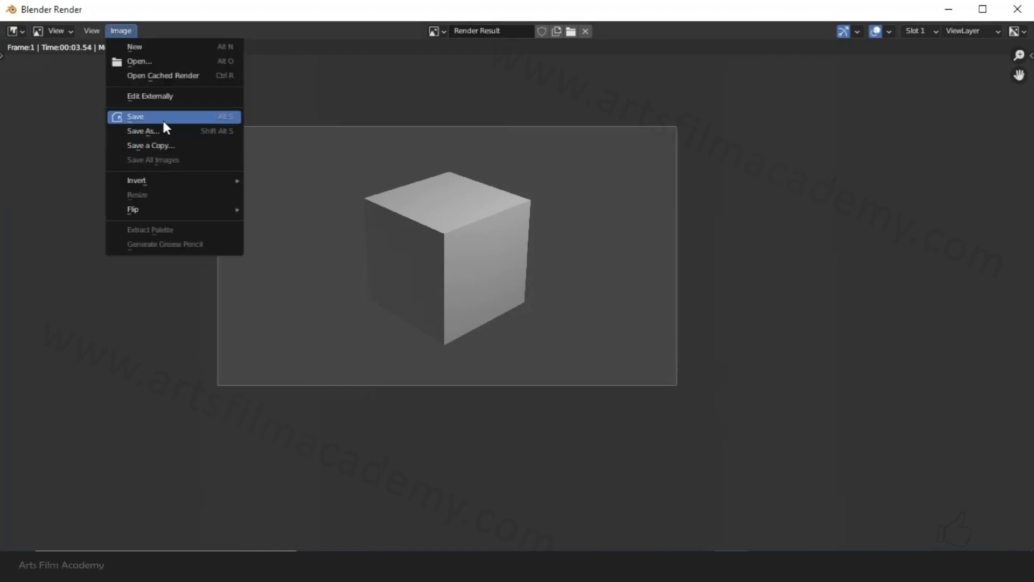
pyautogui.click(163, 122)
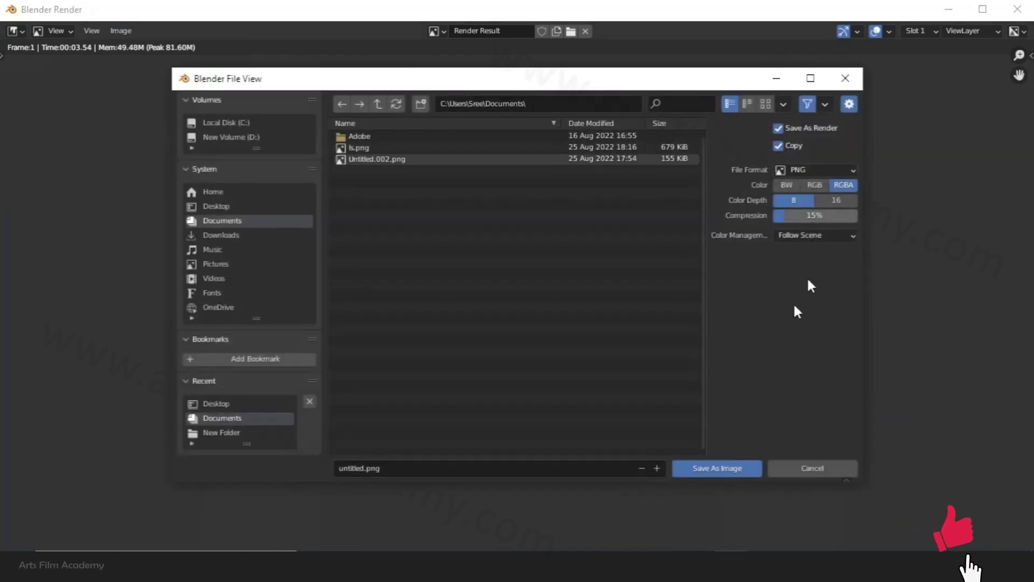
pyautogui.click(395, 469)
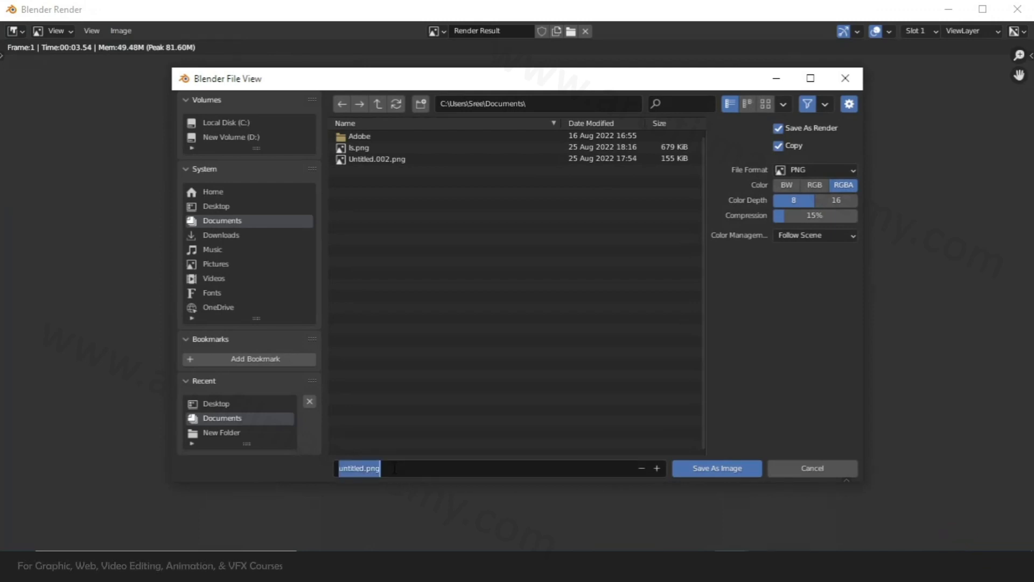
pyautogui.click(381, 468)
pyautogui.click(809, 171)
pyautogui.click(809, 170)
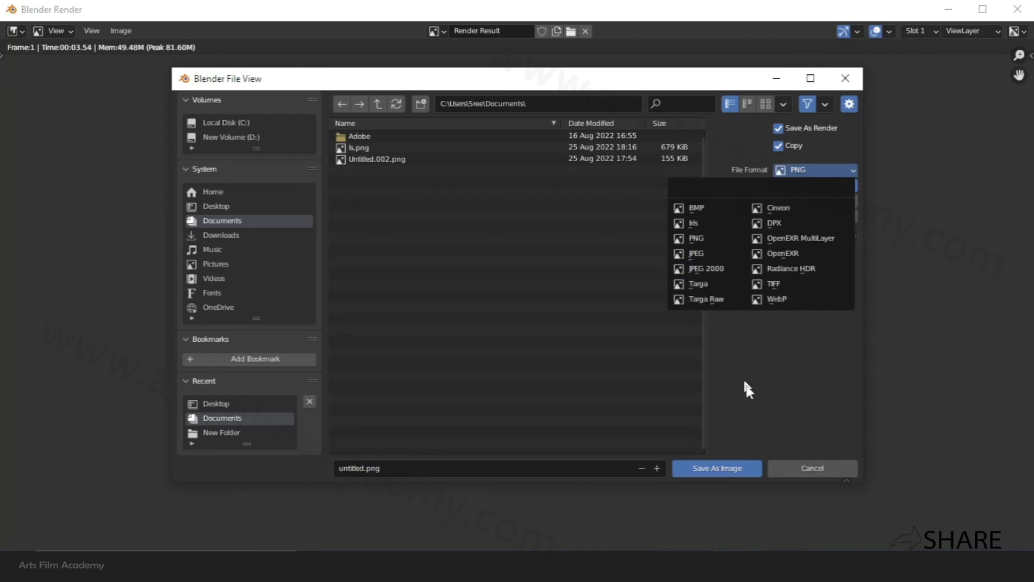
pyautogui.click(821, 469)
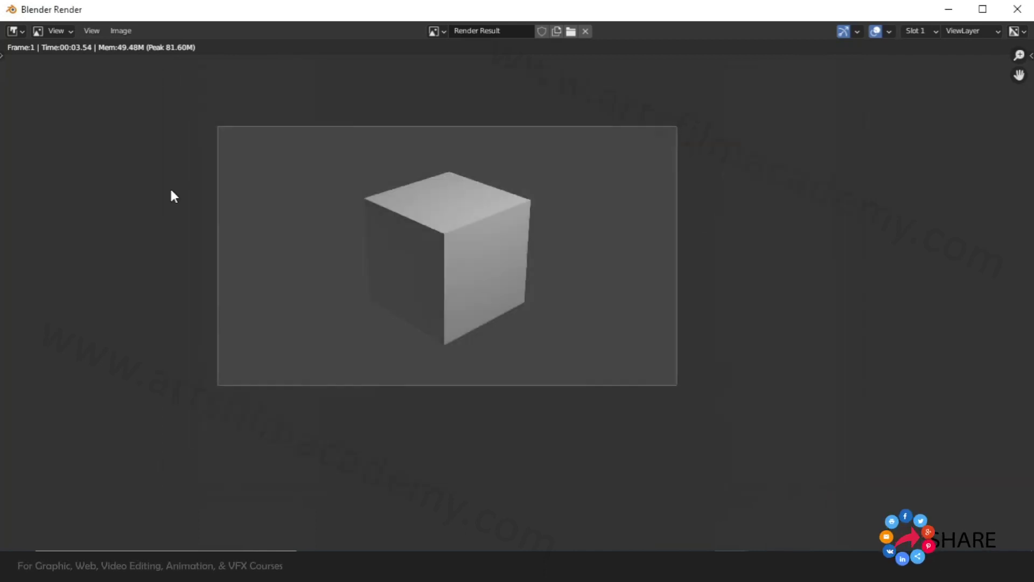
pyautogui.click(1016, 11)
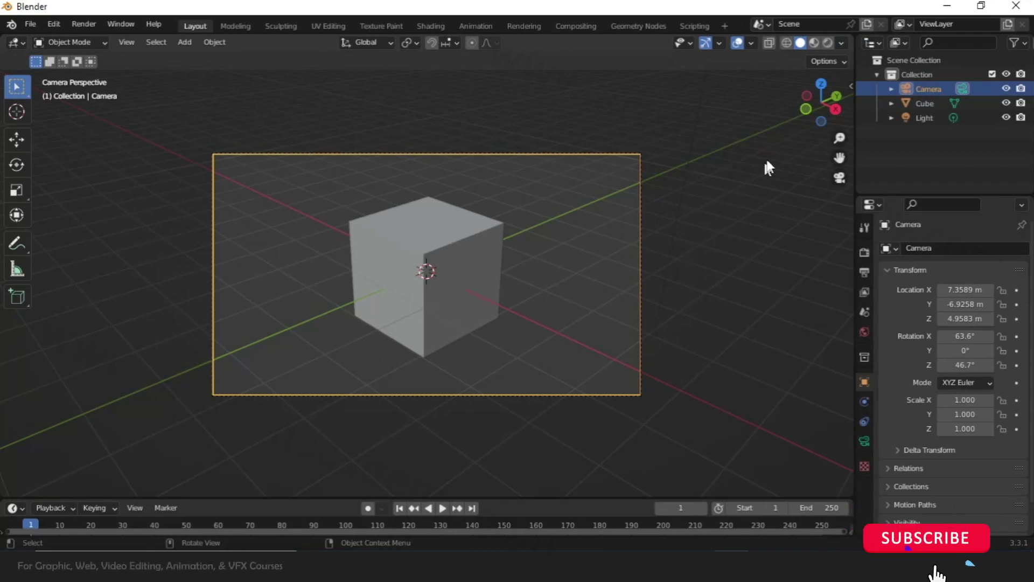
# Leave the camera view and examine the camera and cube from different angles and distances
pyautogui.click(838, 178)
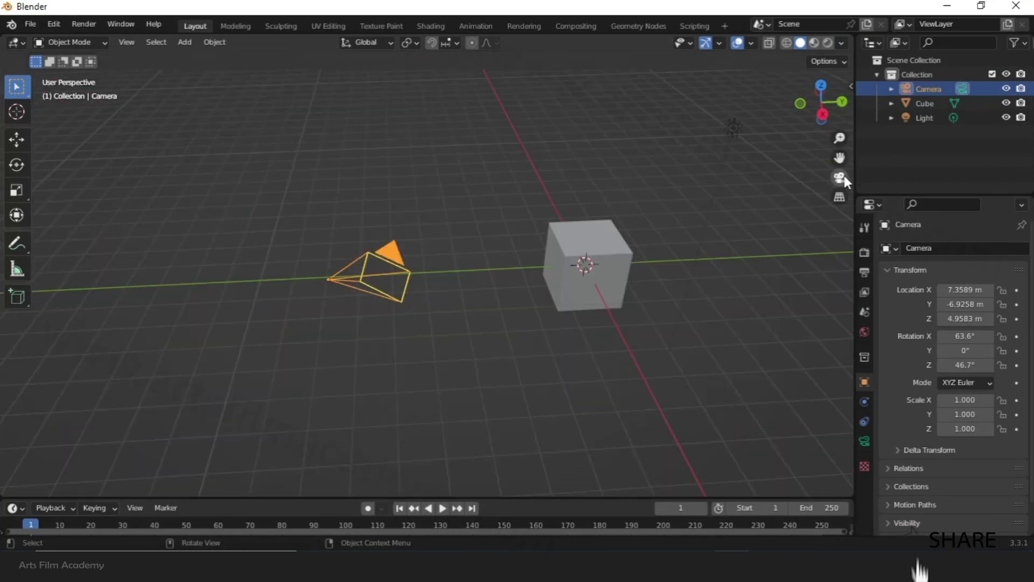
pyautogui.click(839, 179)
pyautogui.moveTo(735, 259); pyautogui.dragTo(397, 215, button='middle')
pyautogui.scroll(-5, 284, 192)
pyautogui.scroll(5, 300, 203)
pyautogui.scroll(-3, 300, 203)
pyautogui.scroll(4, 300, 204)
pyautogui.scroll(-4, 310, 208)
pyautogui.scroll(4, 311, 208)
pyautogui.scroll(-4, 310, 204)
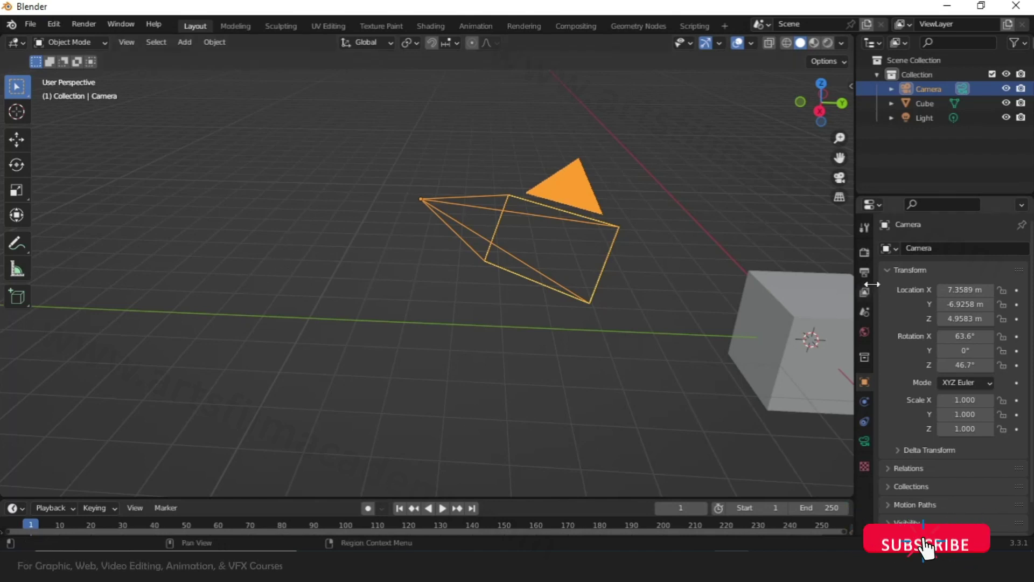
pyautogui.moveTo(432, 313); pyautogui.dragTo(262, 257, button='middle')
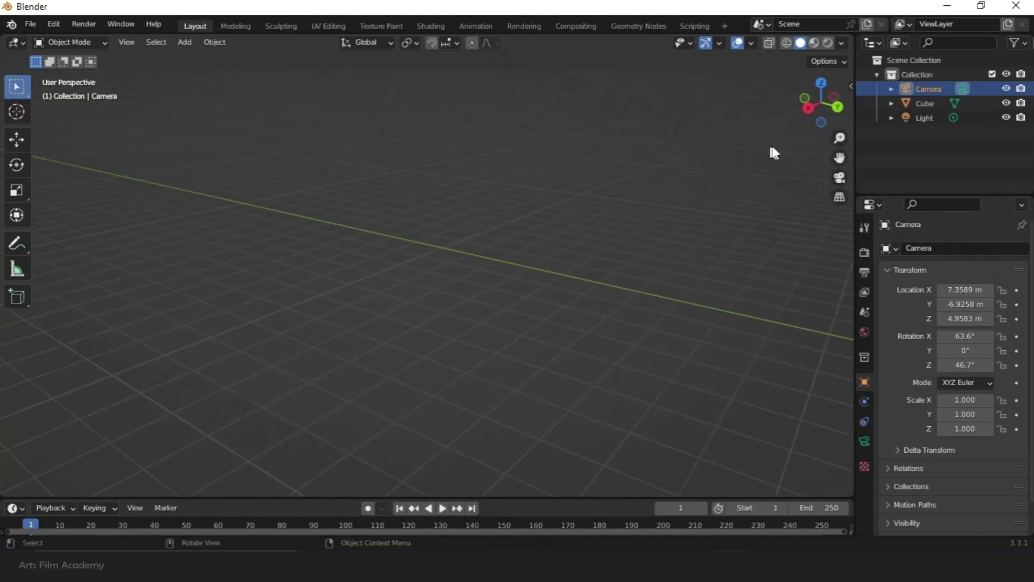
# Select the cube by its name in the scene collection and frame it in the 3D view
pyautogui.click(930, 100)
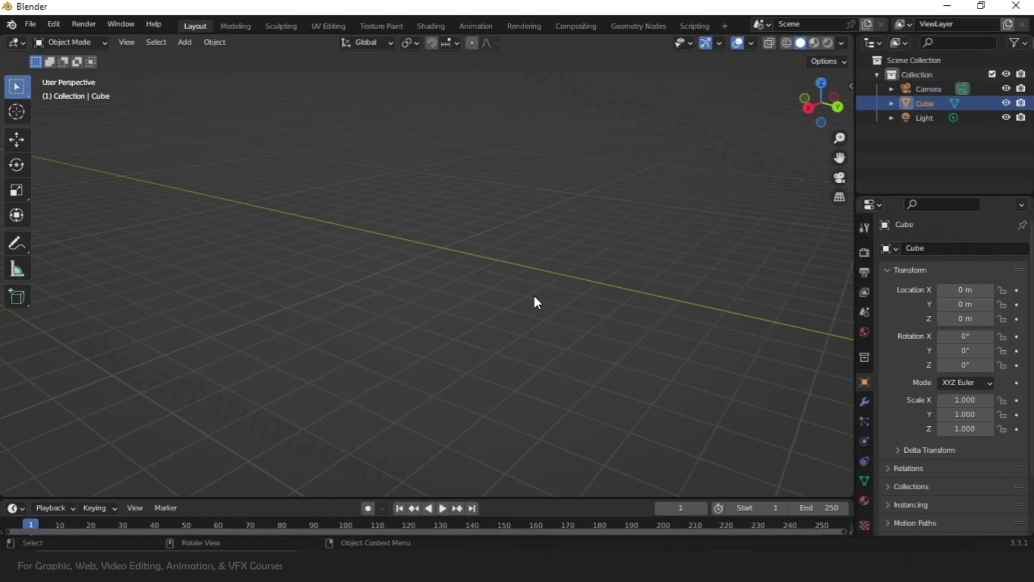
pyautogui.press('KP_Decimal')
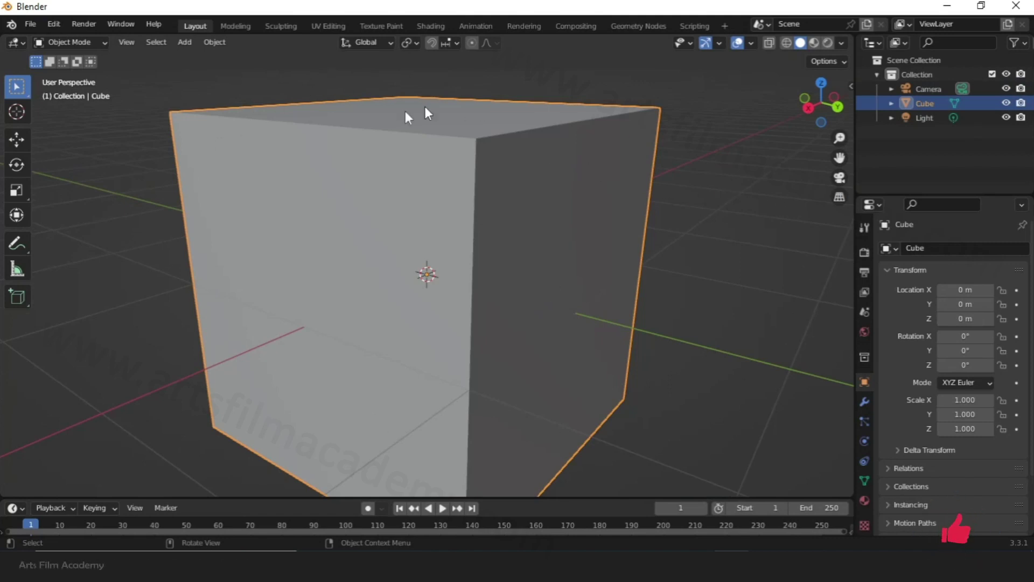
pyautogui.scroll(-4, 533, 261)
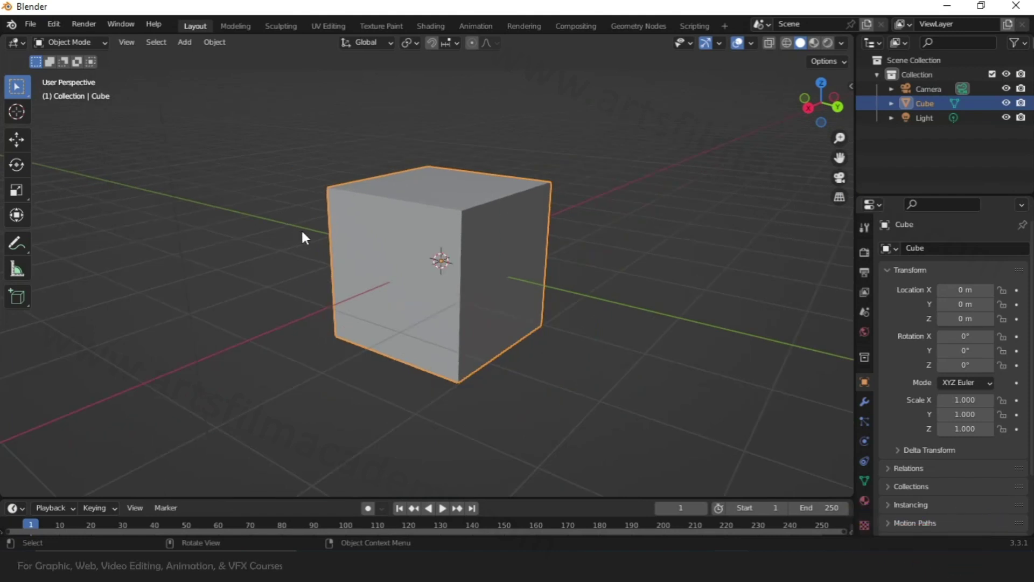
pyautogui.click(123, 41)
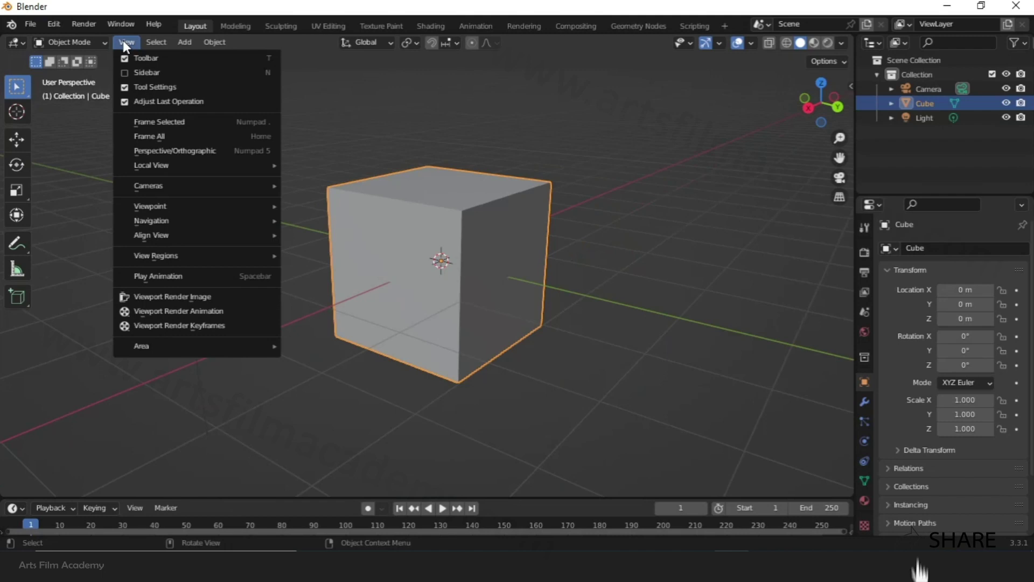
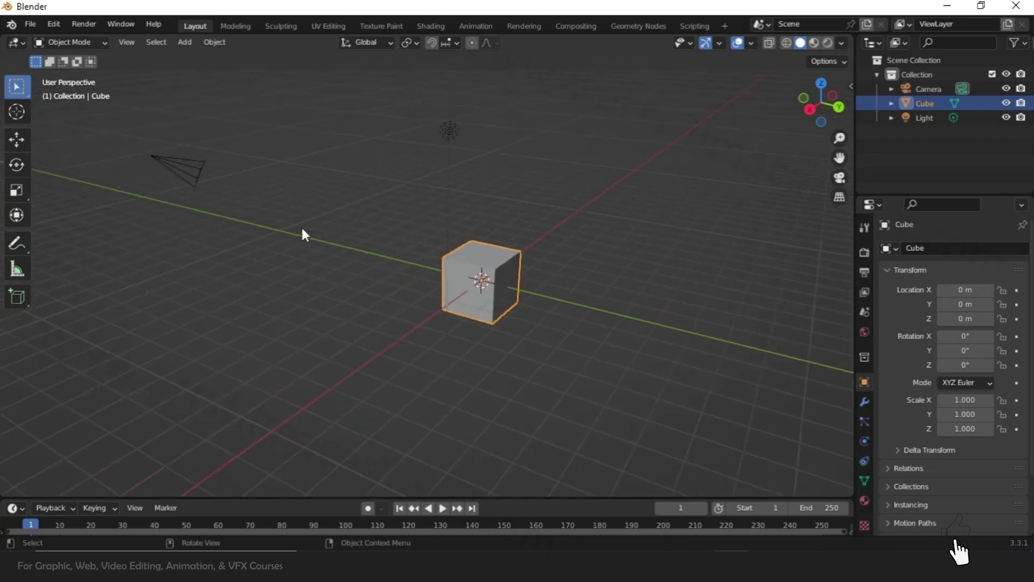
# Add a UV sphere mesh at the world origin, where the cube stands
pyautogui.scroll(-10, 413, 271)
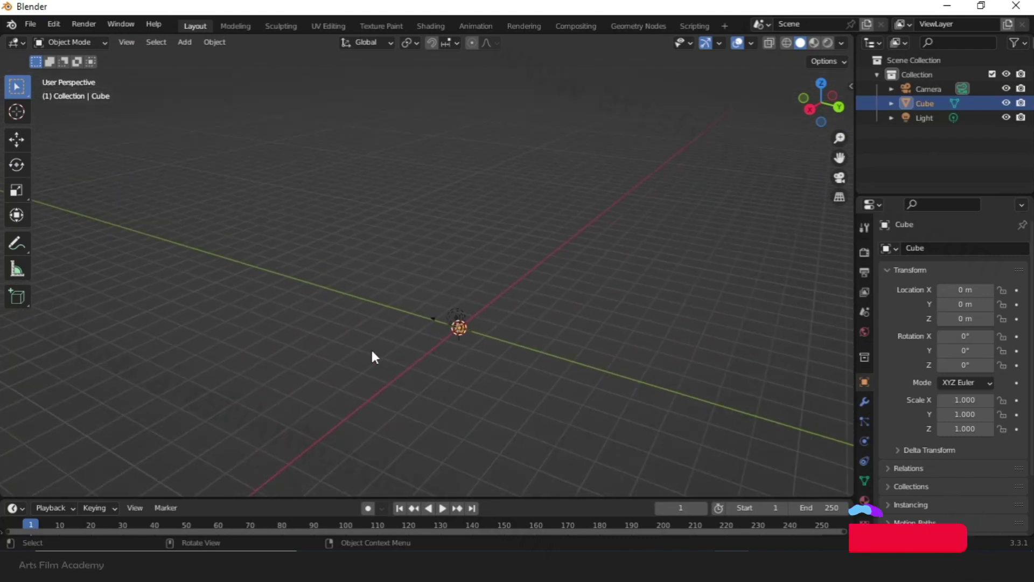
pyautogui.scroll(6, 259, 286)
pyautogui.scroll(2, 259, 280)
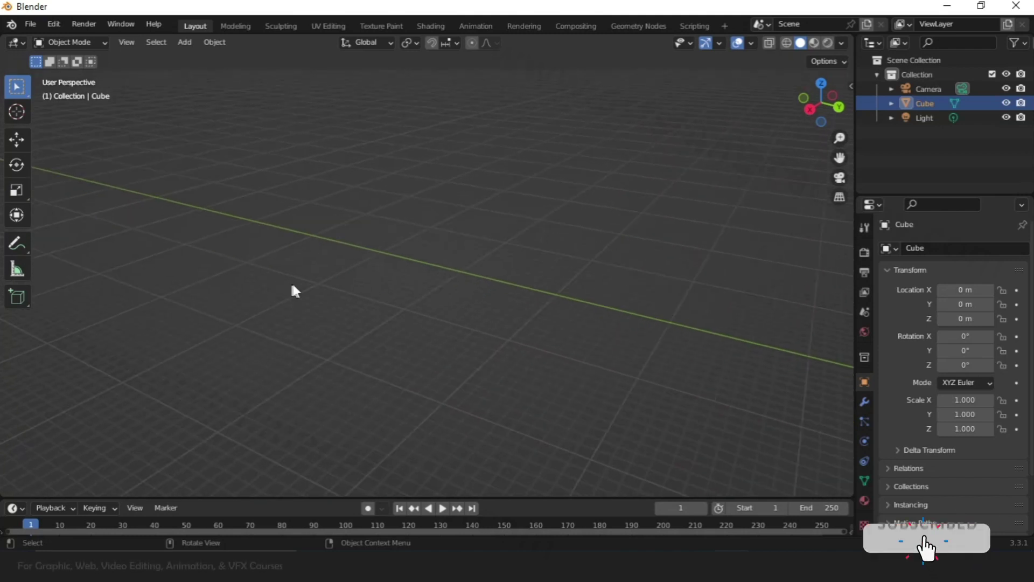
pyautogui.scroll(-3, 284, 184)
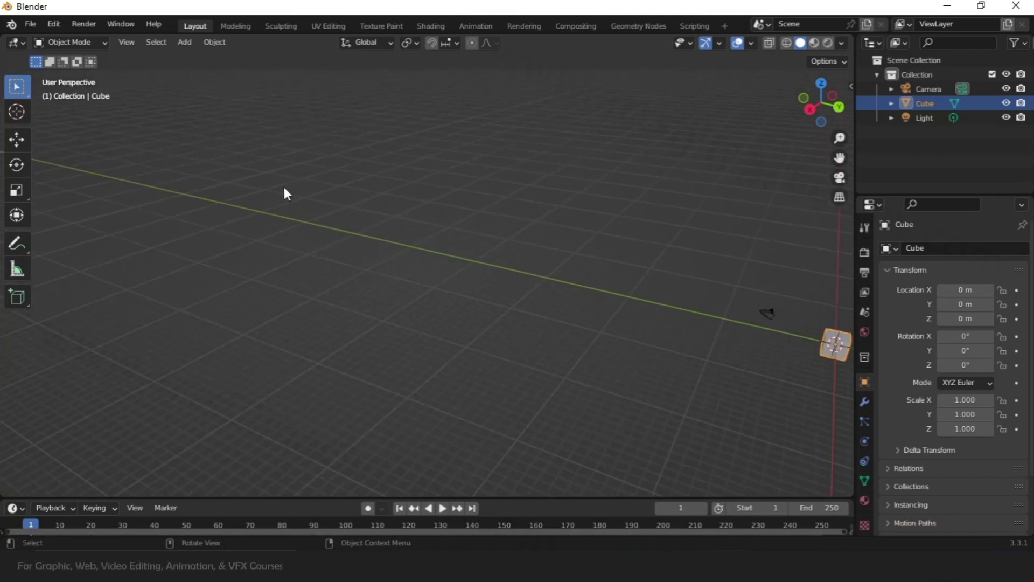
pyautogui.scroll(2, 289, 176)
pyautogui.scroll(-3, 291, 185)
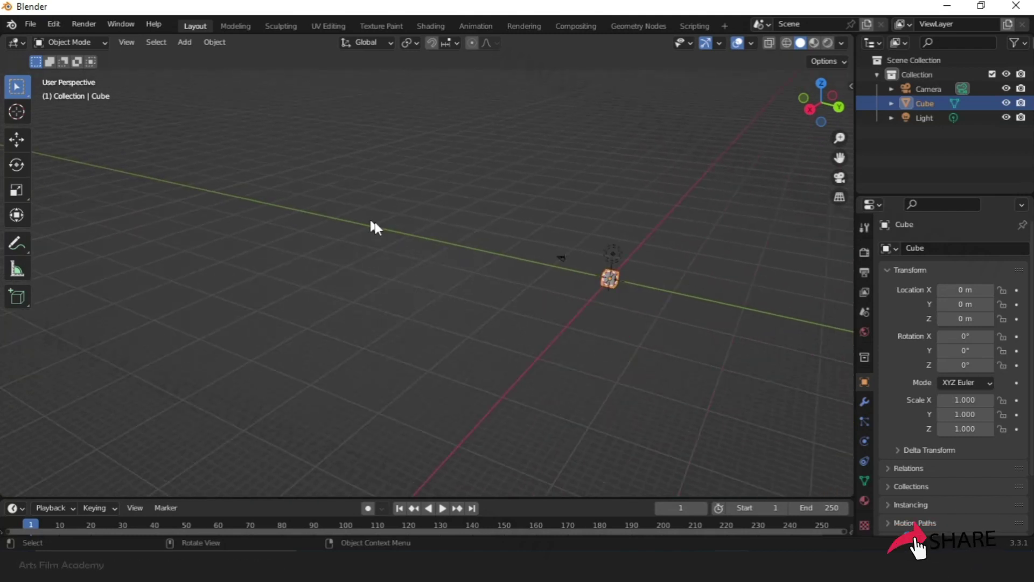
pyautogui.click(183, 42)
pyautogui.moveTo(210, 59)
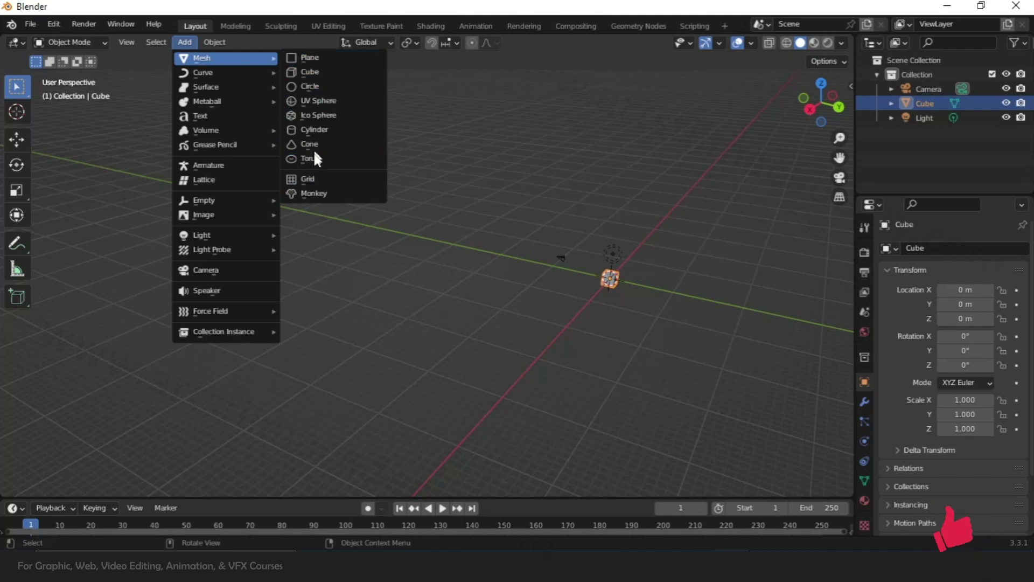
pyautogui.click(325, 100)
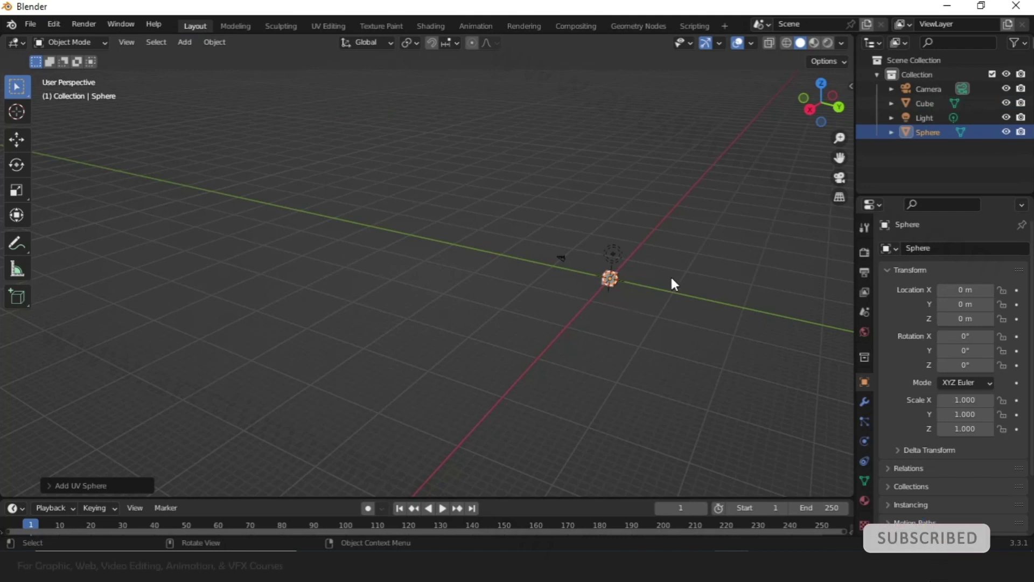
# Move the sphere along the Y axis far away from the cube, to about -233 m
pyautogui.scroll(5, 672, 284)
pyautogui.scroll(3, 571, 289)
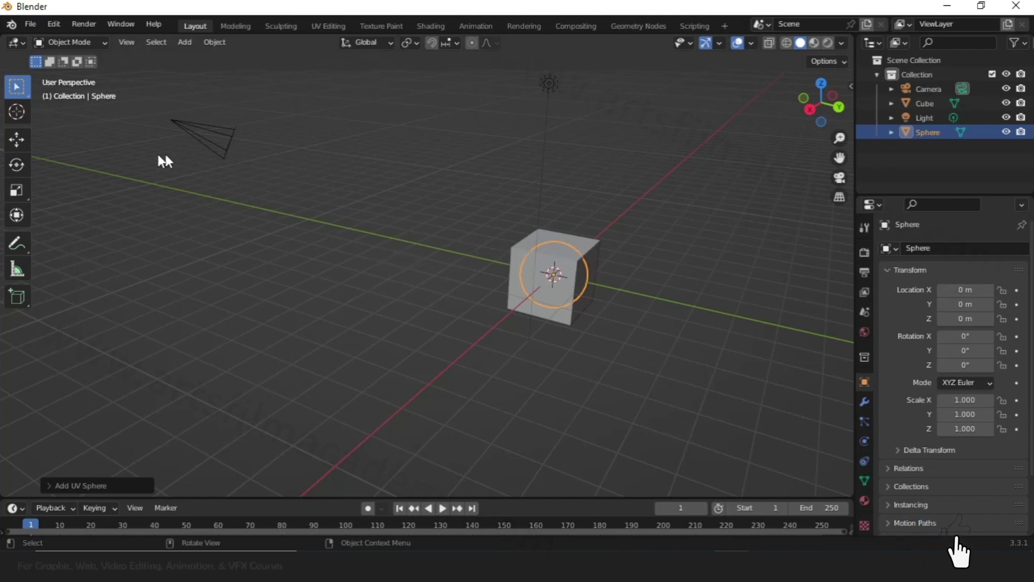
pyautogui.click(20, 138)
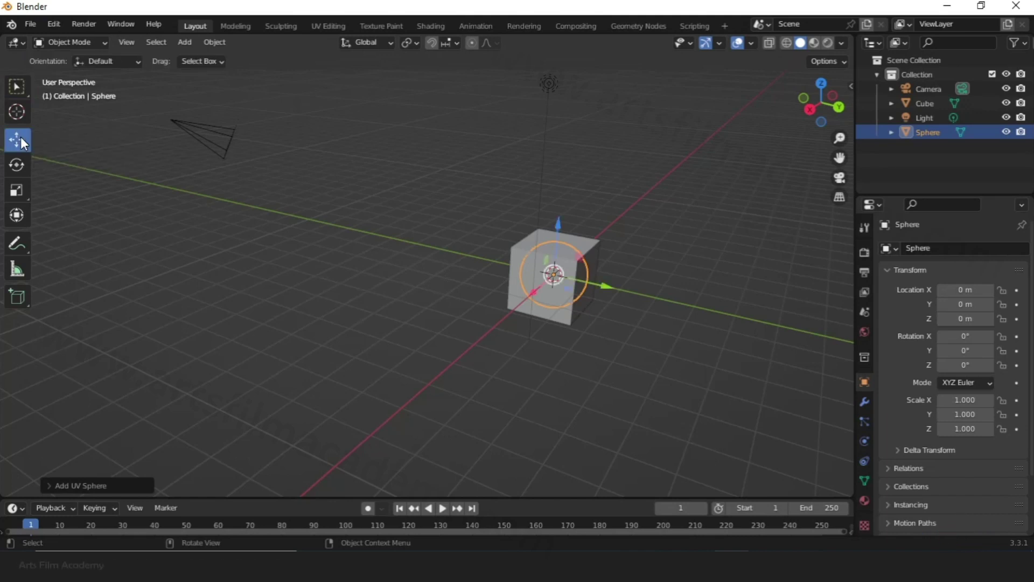
pyautogui.moveTo(606, 287); pyautogui.dragTo(414, 275)
pyautogui.scroll(-3, 431, 264)
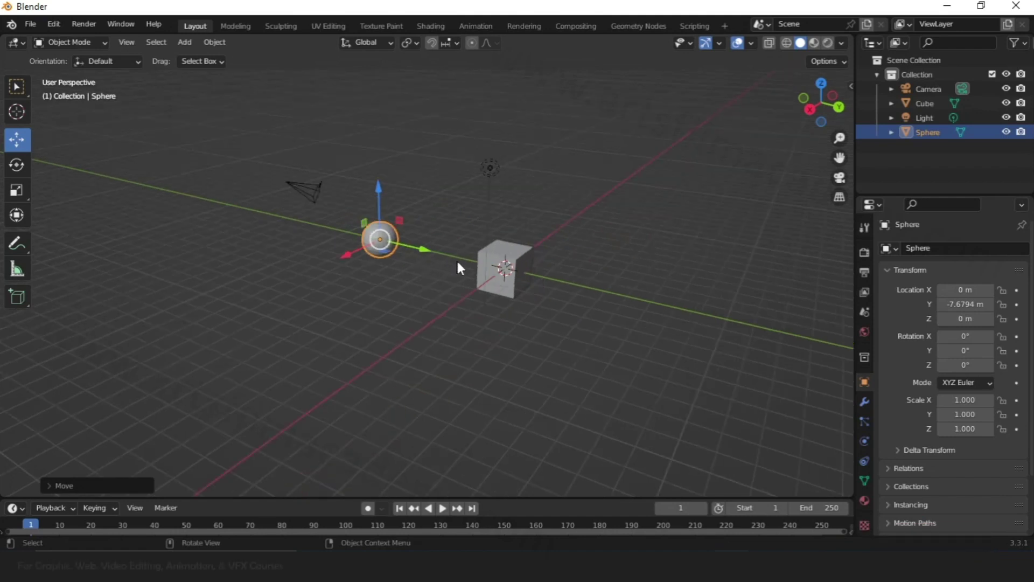
pyautogui.scroll(-4, 485, 275)
pyautogui.moveTo(483, 266); pyautogui.dragTo(272, 186)
pyautogui.scroll(-5, 429, 221)
# Frame all objects in the 3D view so both the distant sphere and the cube are included
pyautogui.moveTo(305, 282); pyautogui.dragTo(449, 185, button='middle')
pyautogui.scroll(5, 562, 121)
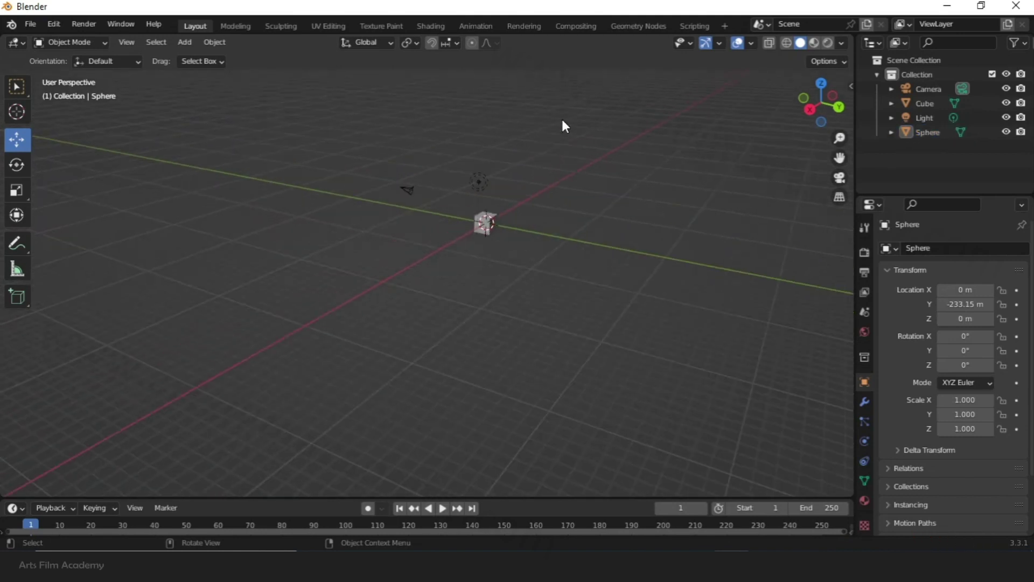
pyautogui.moveTo(561, 121); pyautogui.dragTo(491, 234, button='middle')
pyautogui.scroll(-2, 490, 237)
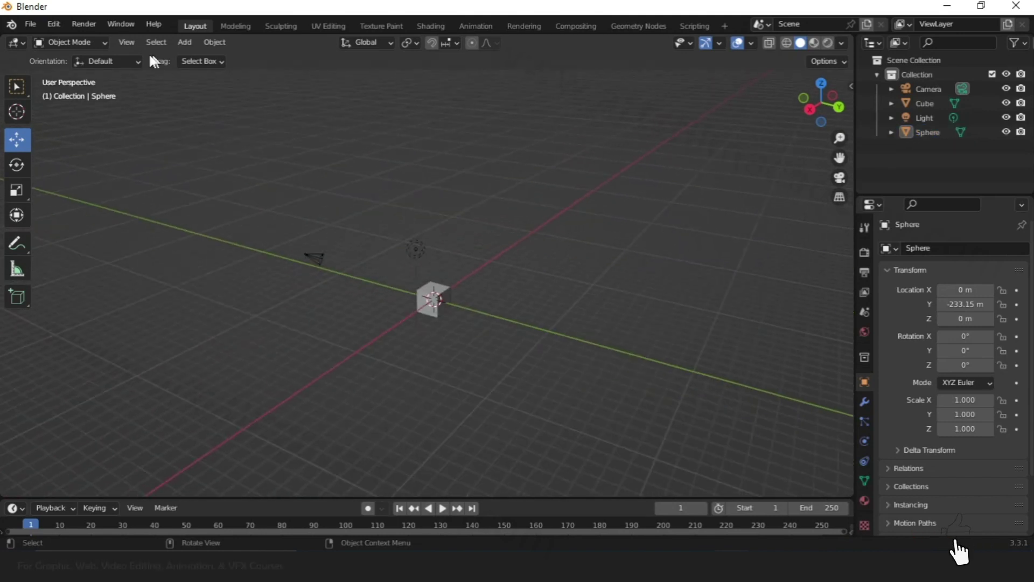
pyautogui.click(123, 41)
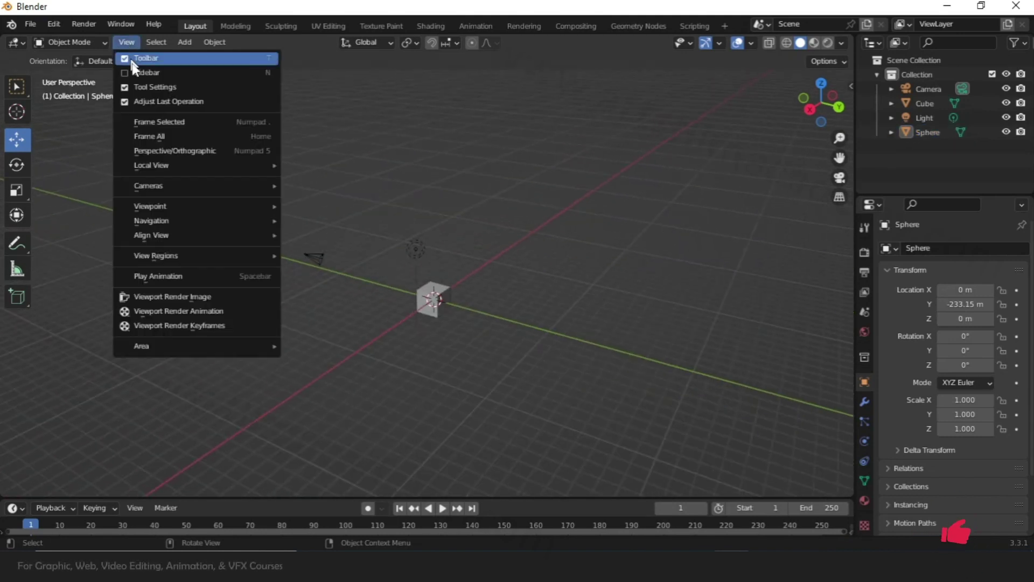
pyautogui.click(173, 137)
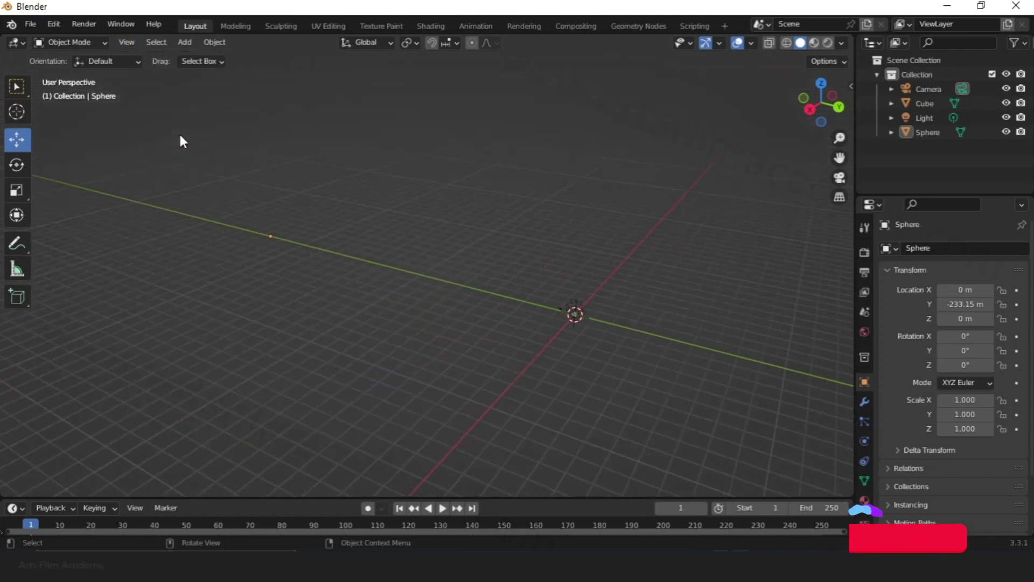
# Select only the distant sphere and frame it in the 3D view
pyautogui.moveTo(185, 131); pyautogui.dragTo(821, 464)
pyautogui.click(326, 245)
pyautogui.moveTo(290, 212); pyautogui.dragTo(325, 271)
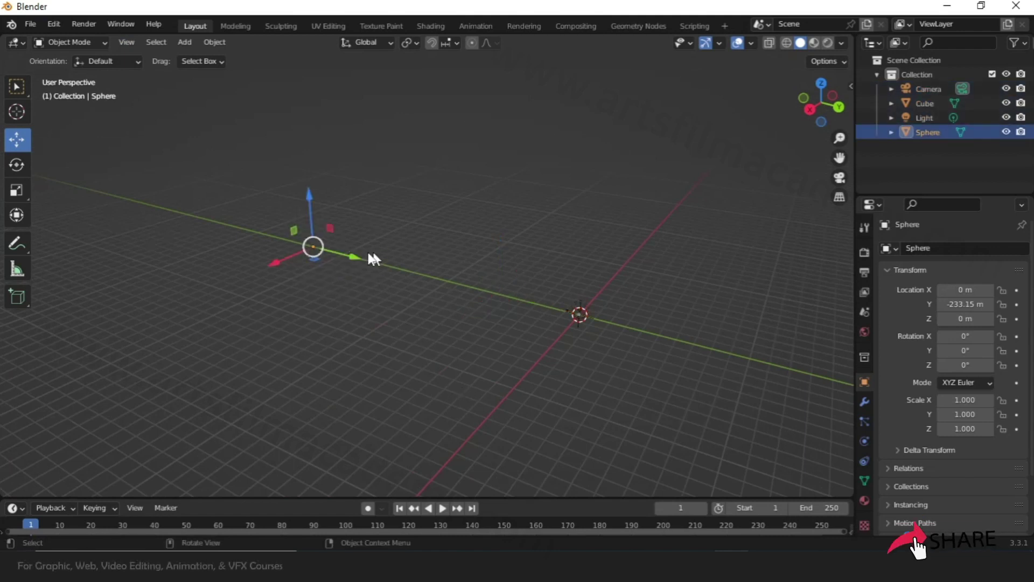
pyautogui.moveTo(551, 241); pyautogui.dragTo(620, 357)
pyautogui.click(572, 353)
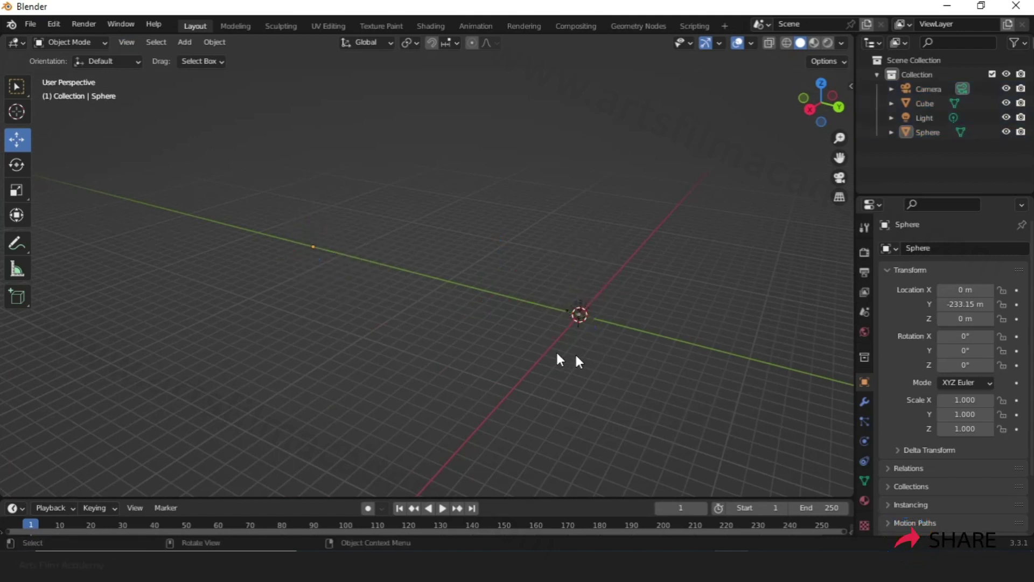
pyautogui.click(322, 246)
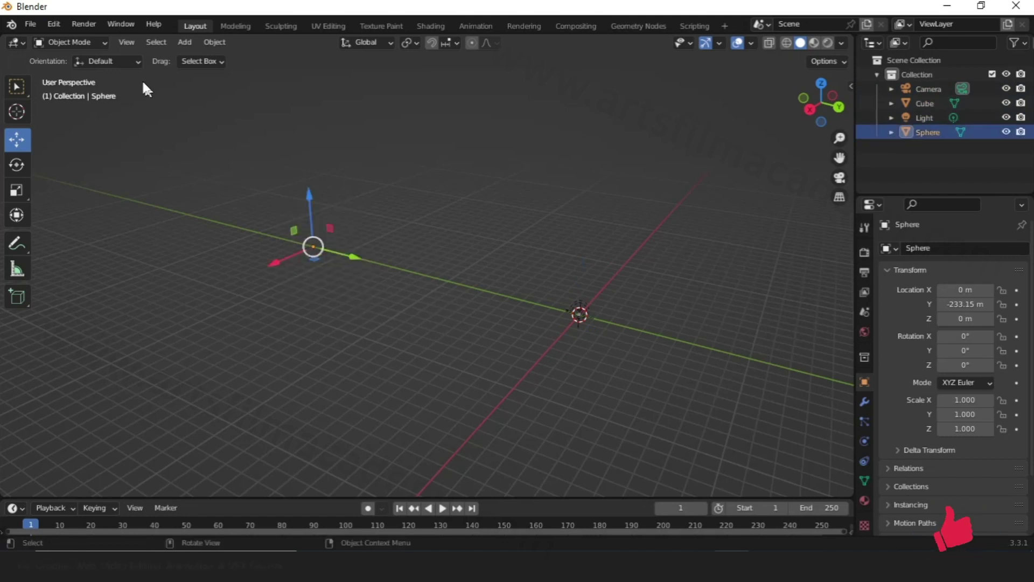
pyautogui.click(126, 44)
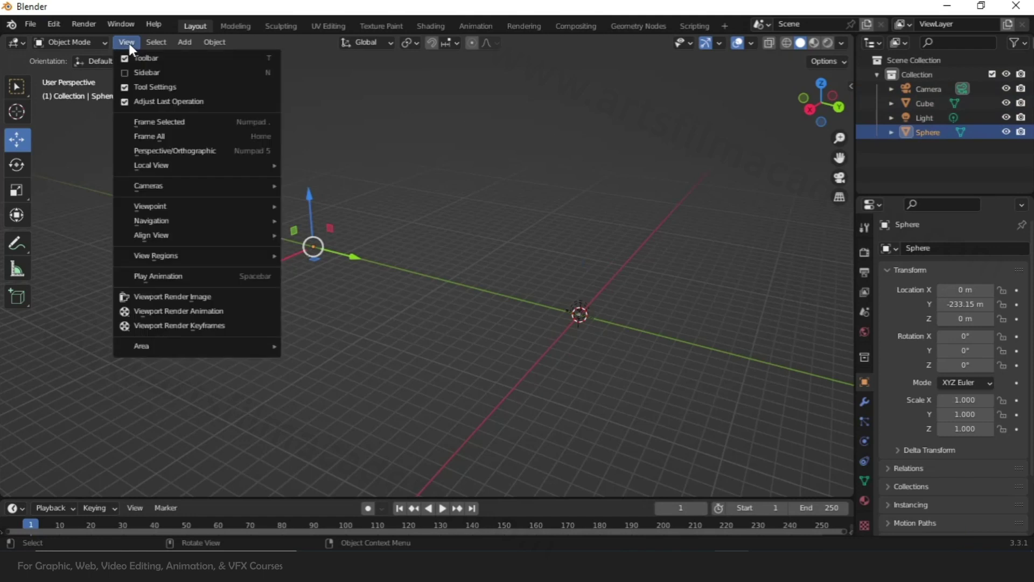
pyautogui.click(249, 125)
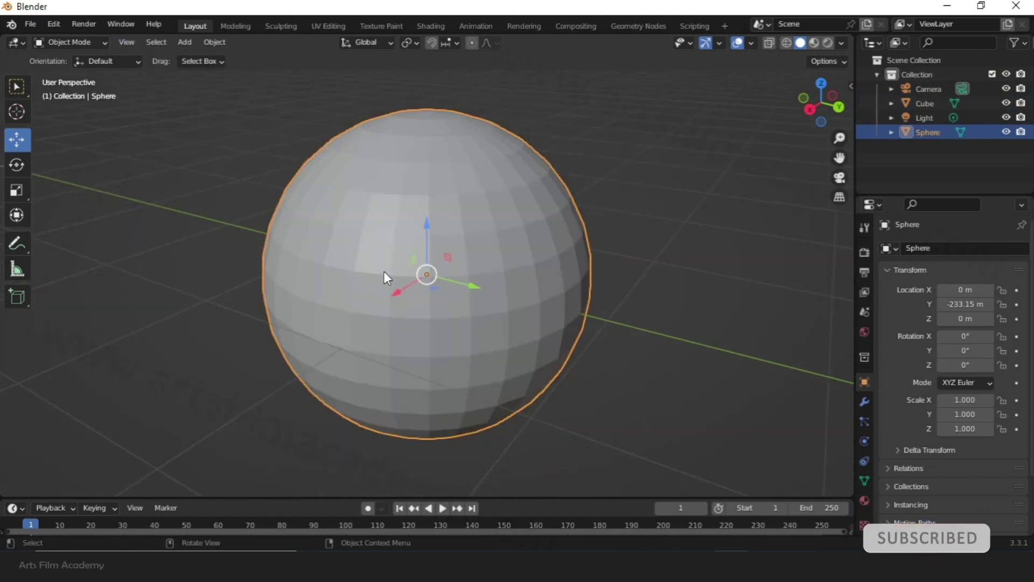
# Zoom out from the sphere and back in towards the cube at the origin to compare their positions
pyautogui.scroll(-2, 284, 229)
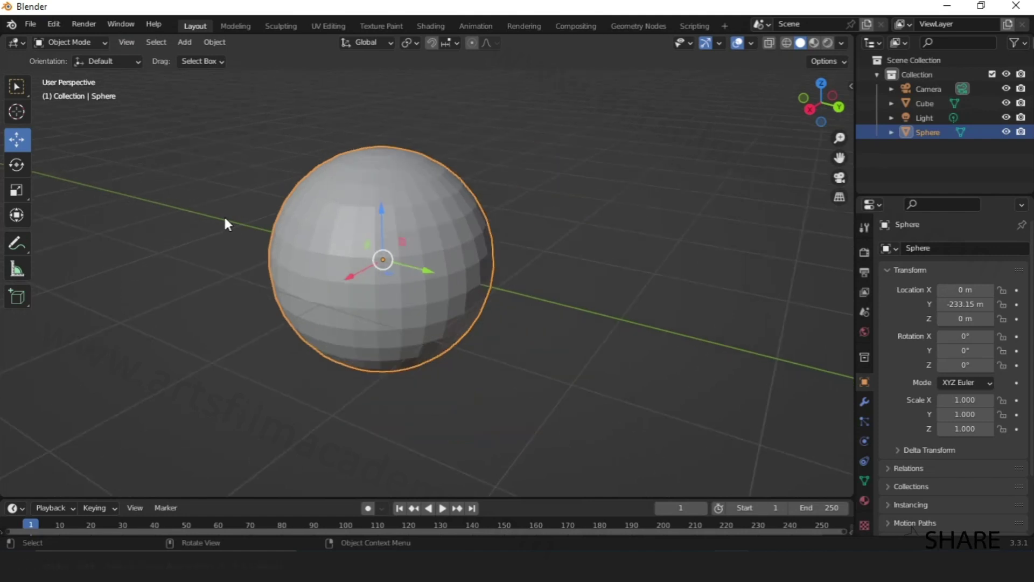
pyautogui.scroll(-5, 198, 215)
pyautogui.scroll(-3, 269, 233)
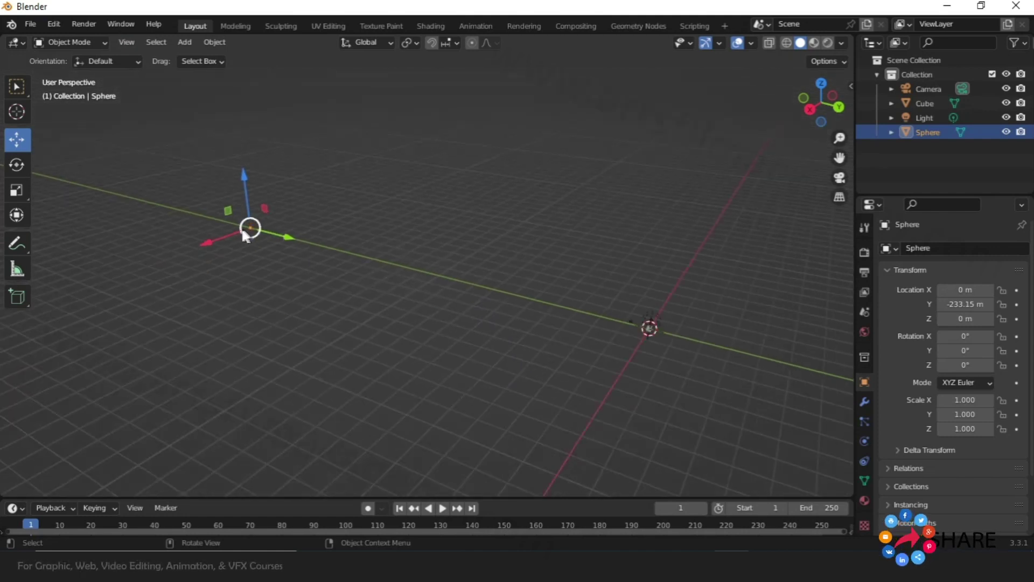
pyautogui.scroll(-2, 245, 234)
pyautogui.scroll(2, 653, 298)
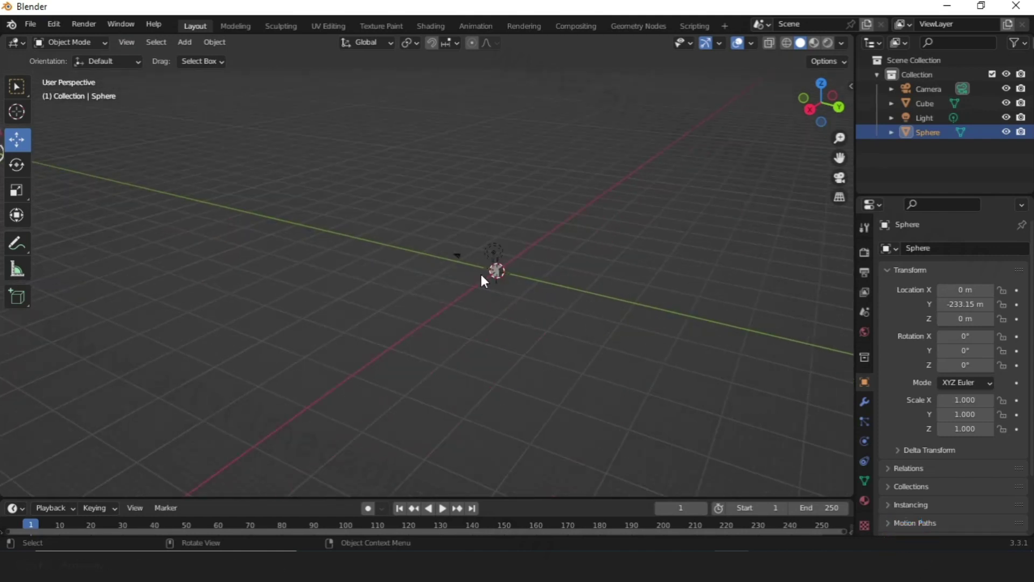
# Examine the cube, light and camera near the origin at different zoom levels, and clear the selection
pyautogui.click(499, 272)
pyautogui.scroll(5, 544, 286)
pyautogui.scroll(-5, 541, 279)
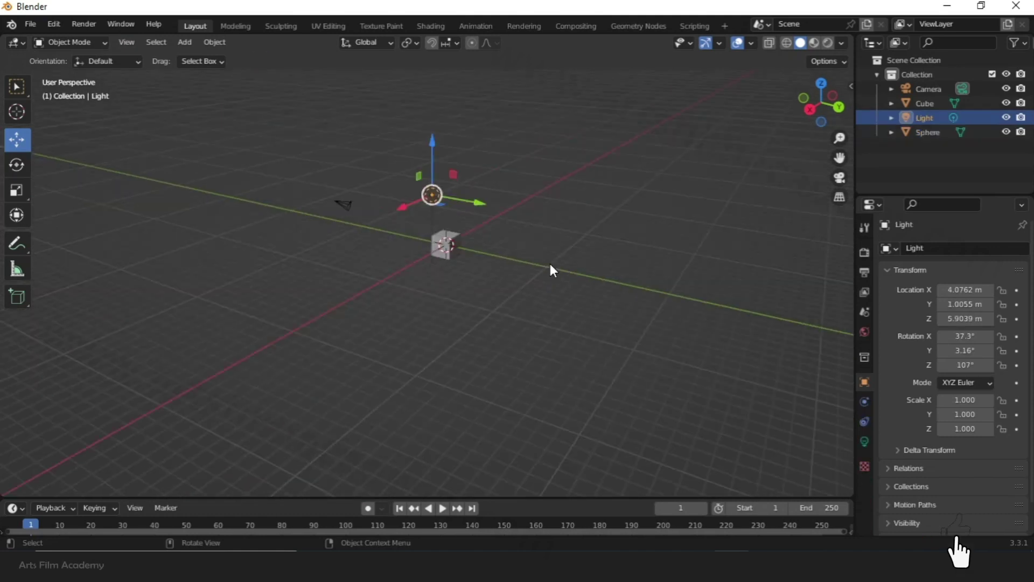
pyautogui.scroll(2, 550, 267)
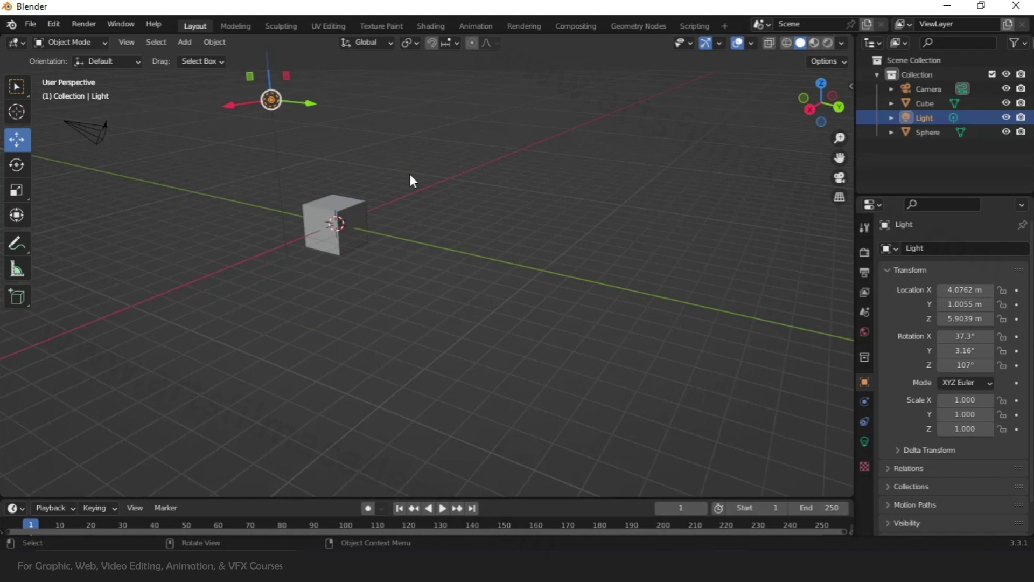
pyautogui.scroll(2, 411, 180)
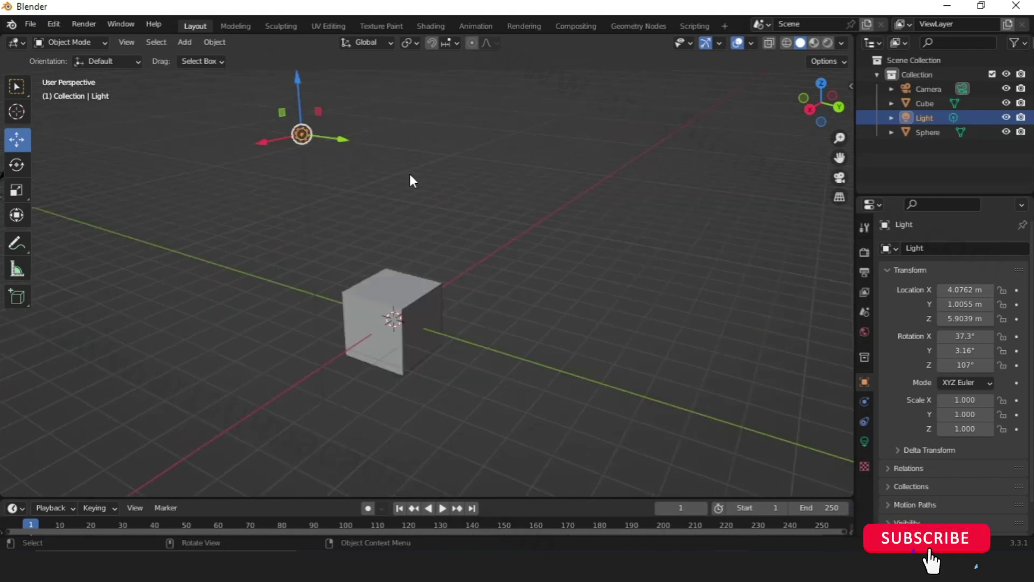
pyautogui.scroll(-4, 490, 188)
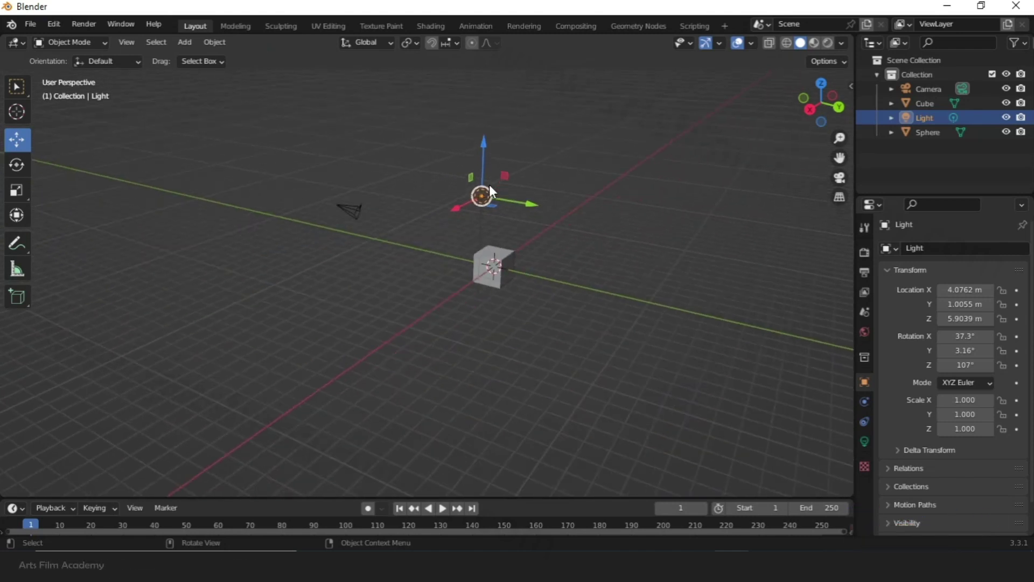
pyautogui.scroll(-3, 490, 184)
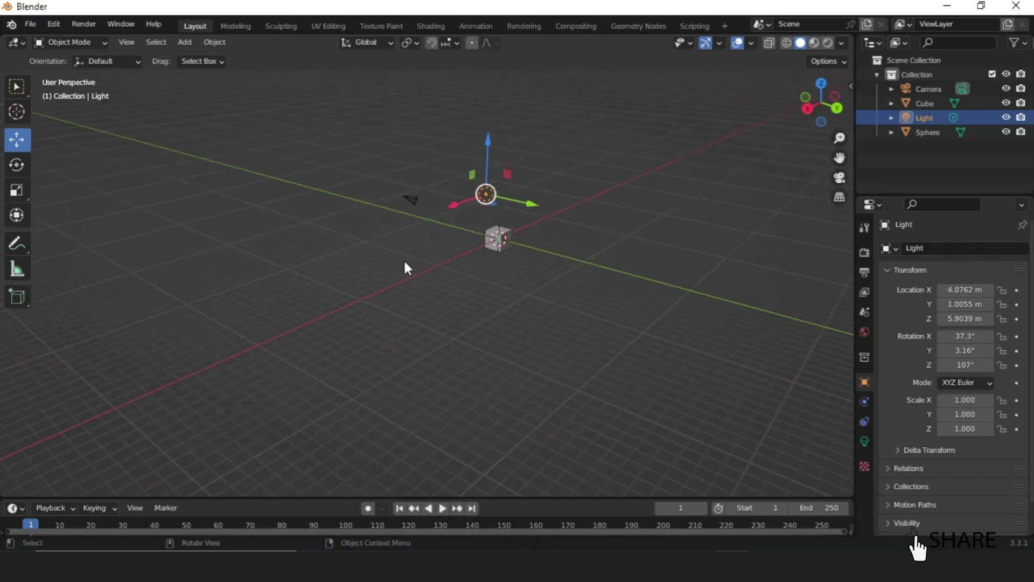
pyautogui.click(696, 151)
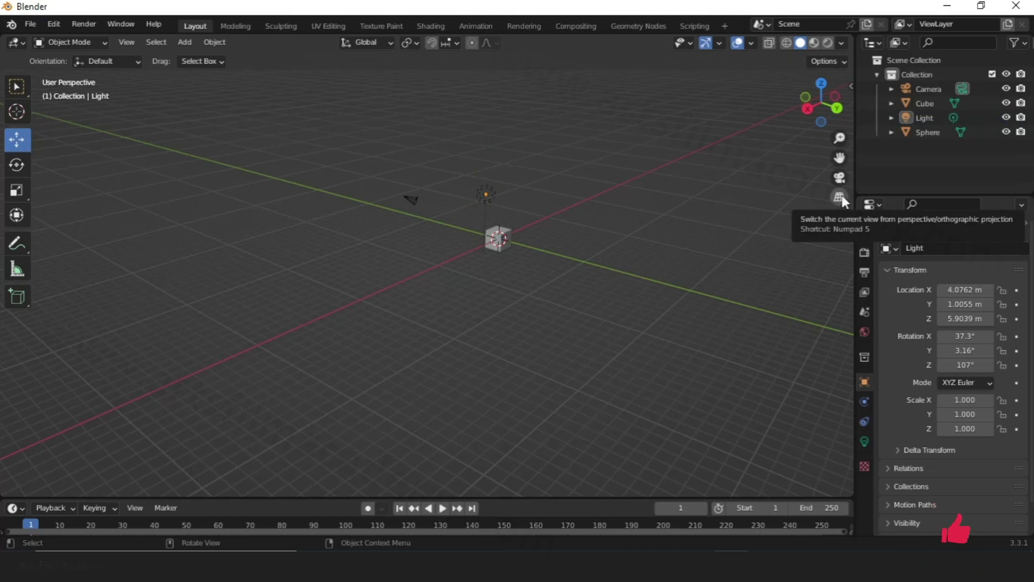
# Switch the 3D view to orthographic projection and back to perspective with the cube, light and camera in view
pyautogui.moveTo(382, 197); pyautogui.dragTo(608, 182, button='middle')
pyautogui.scroll(2, 607, 183)
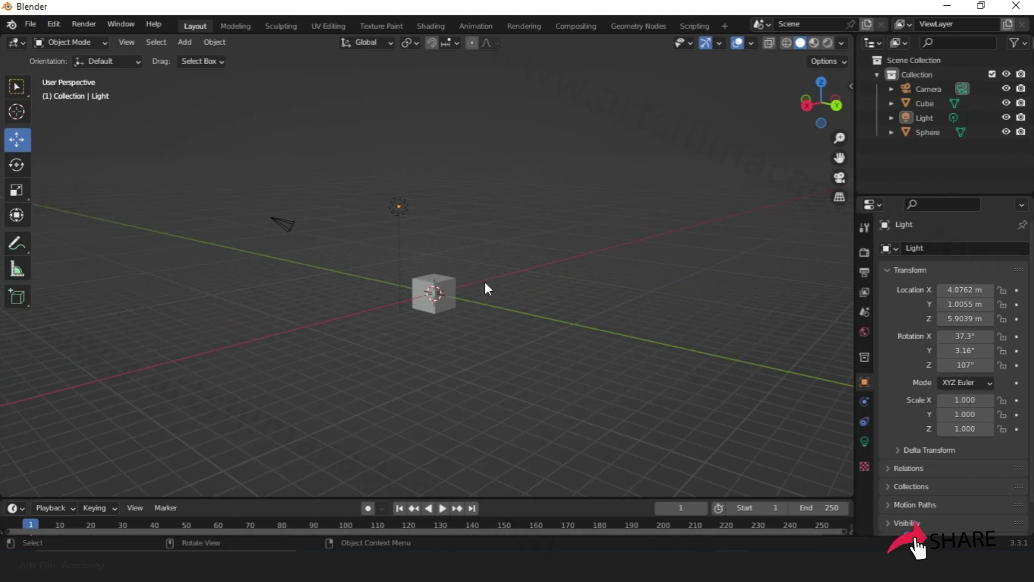
pyautogui.click(840, 199)
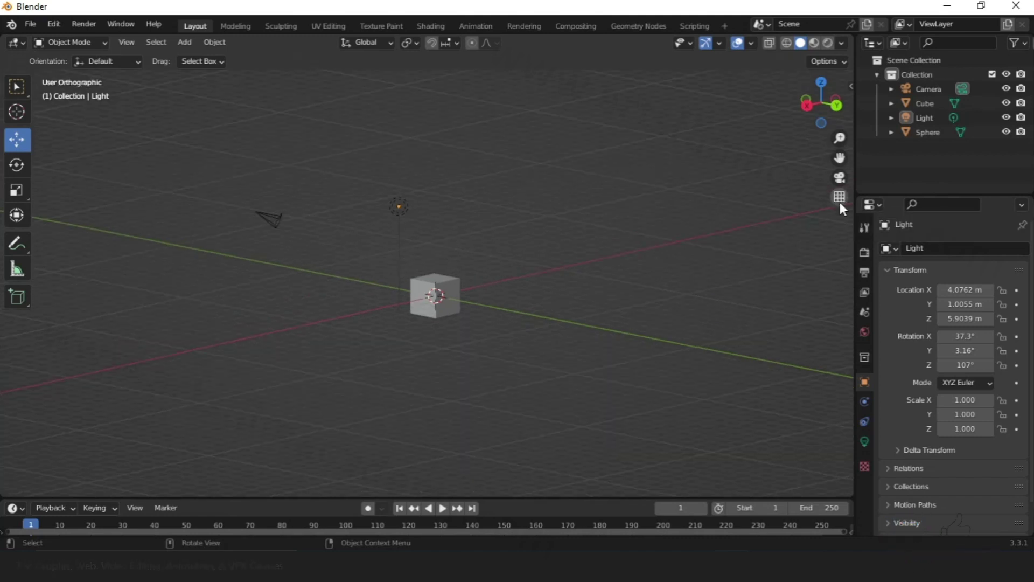
pyautogui.click(840, 200)
# View the cube close up from another angle and compare its shape in orthographic and perspective projection
pyautogui.scroll(6, 386, 295)
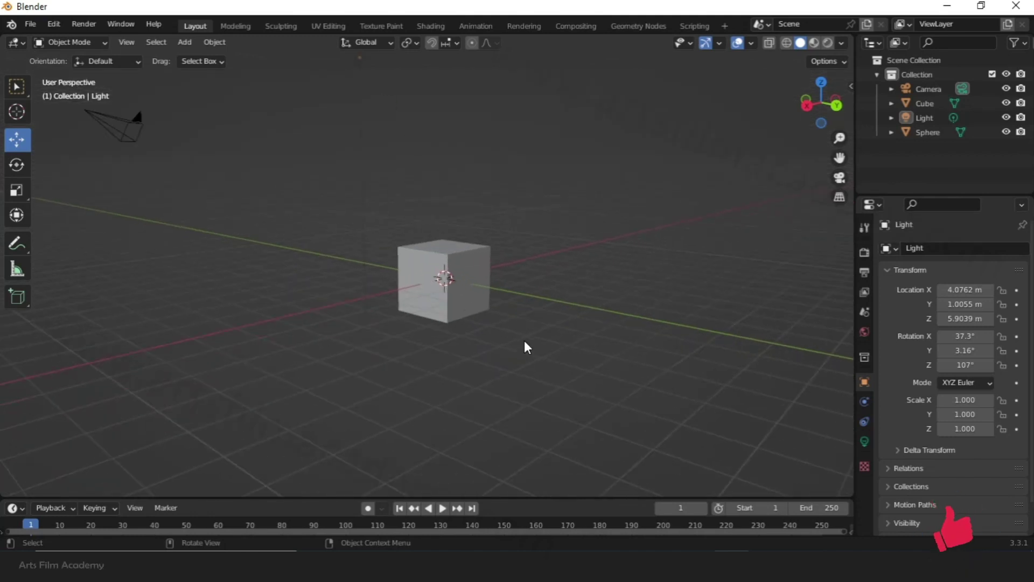
pyautogui.moveTo(592, 320); pyautogui.dragTo(543, 335, button='middle')
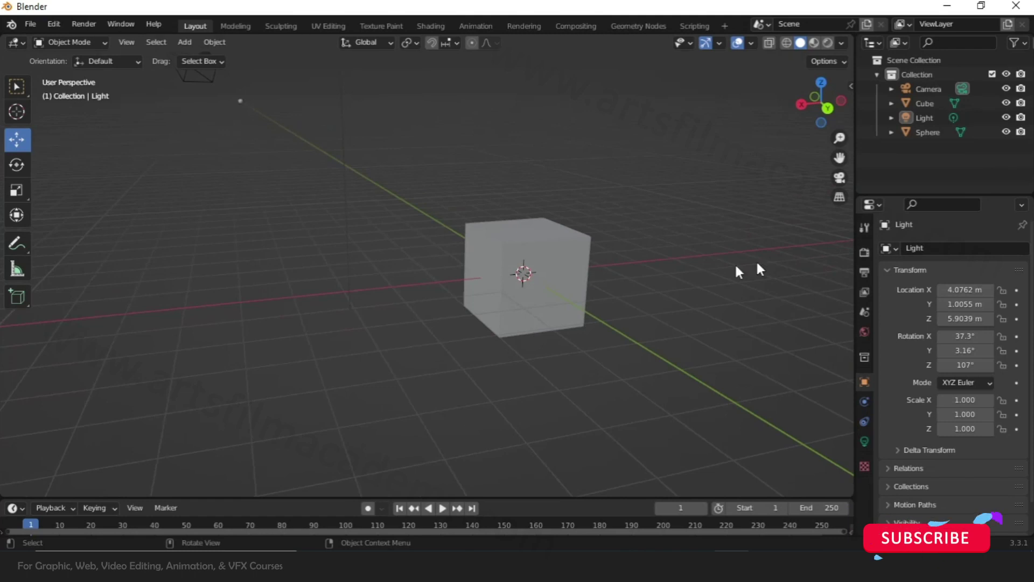
pyautogui.moveTo(628, 296); pyautogui.dragTo(623, 296, button='middle')
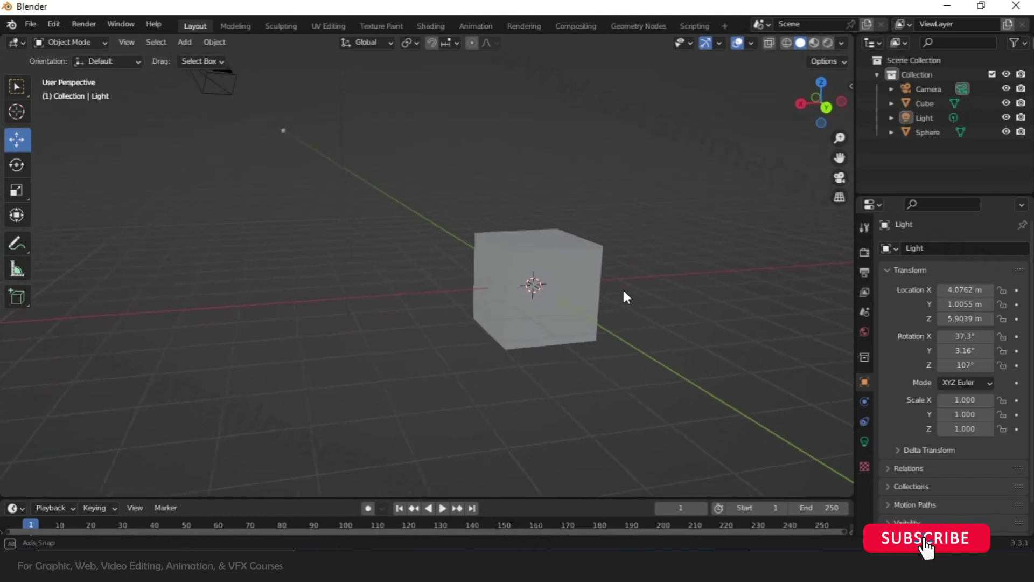
pyautogui.click(840, 197)
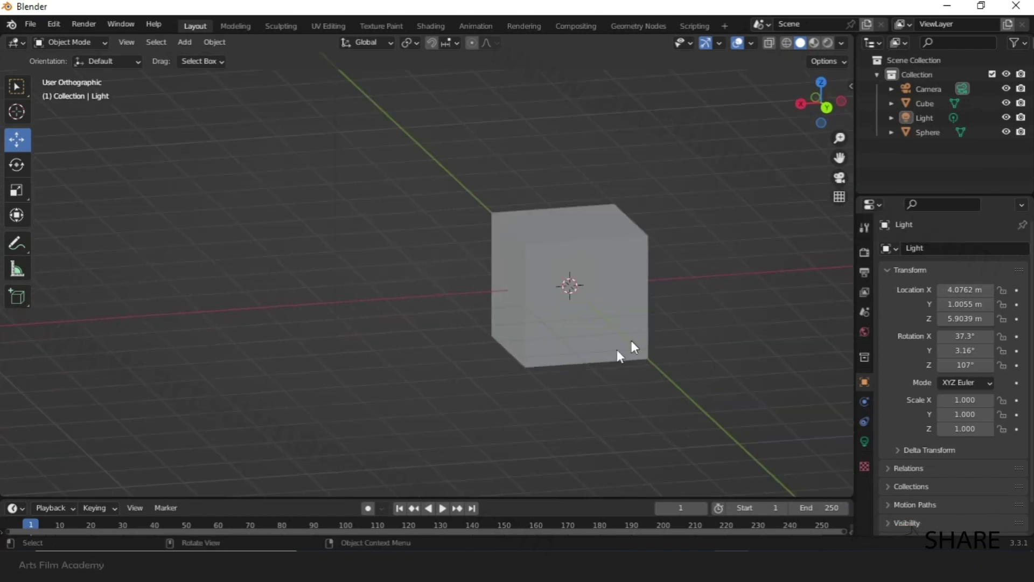
pyautogui.click(839, 196)
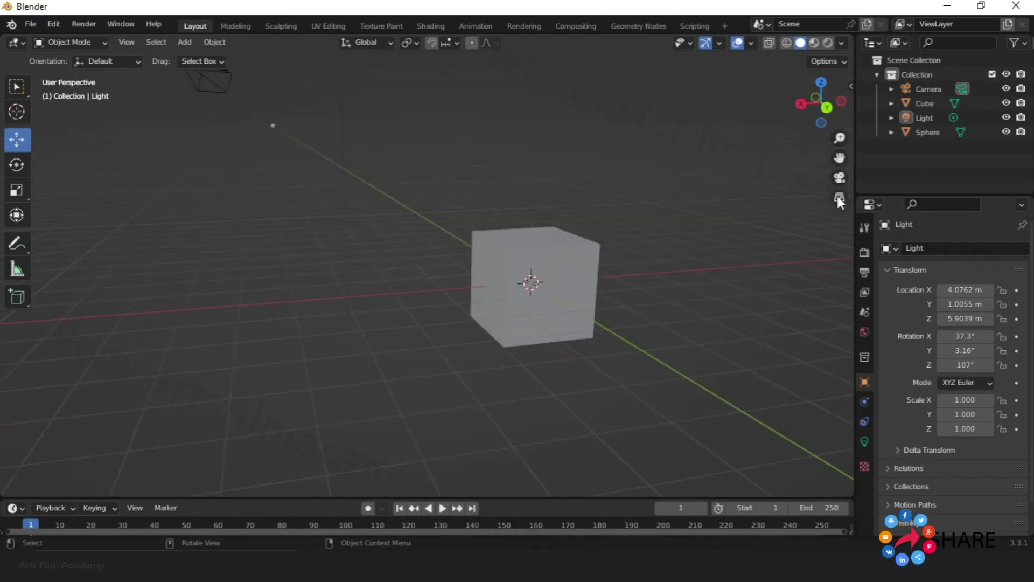
# Look at the scene from above and set the 3D view to Top Orthographic, centred on the cube
pyautogui.moveTo(512, 356); pyautogui.dragTo(570, 366, button='middle')
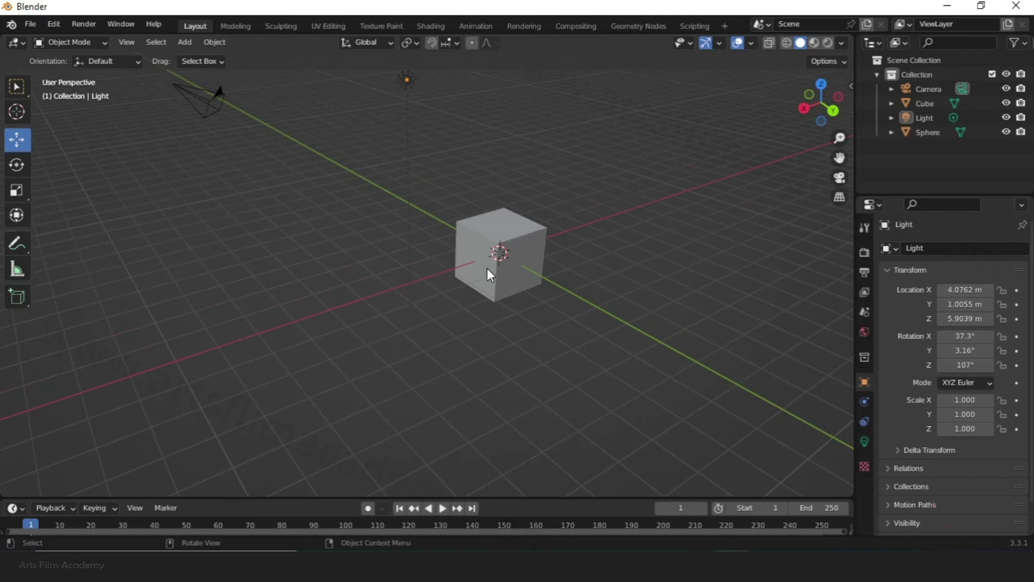
pyautogui.moveTo(487, 268); pyautogui.dragTo(486, 348, button='middle')
pyautogui.moveTo(515, 117); pyautogui.dragTo(511, 134, button='middle')
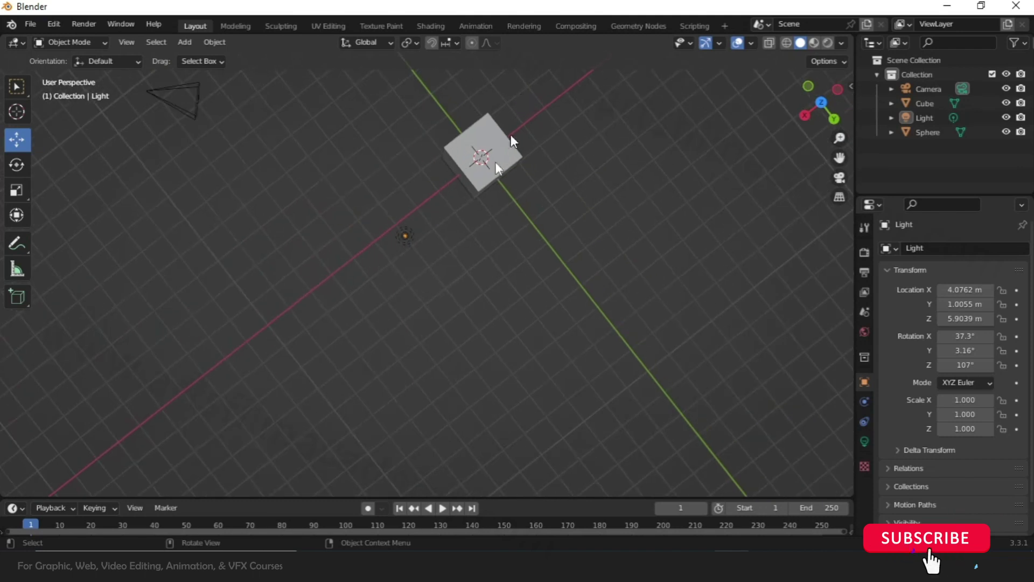
pyautogui.moveTo(574, 263); pyautogui.dragTo(609, 221, button='middle')
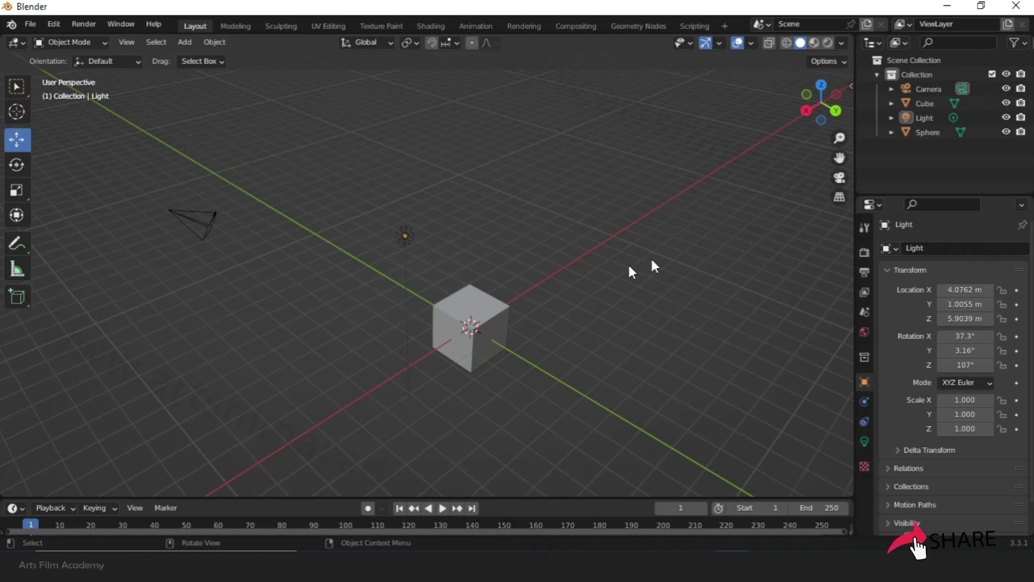
pyautogui.moveTo(620, 303); pyautogui.dragTo(619, 370, button='middle')
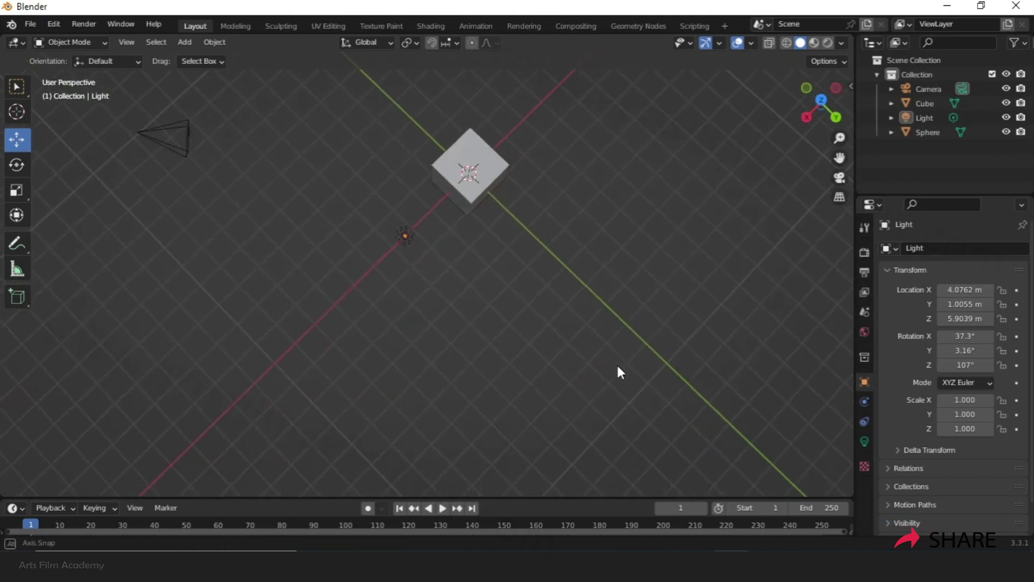
pyautogui.moveTo(575, 224); pyautogui.dragTo(510, 235, button='middle')
pyautogui.moveTo(515, 371); pyautogui.dragTo(604, 69, button='middle')
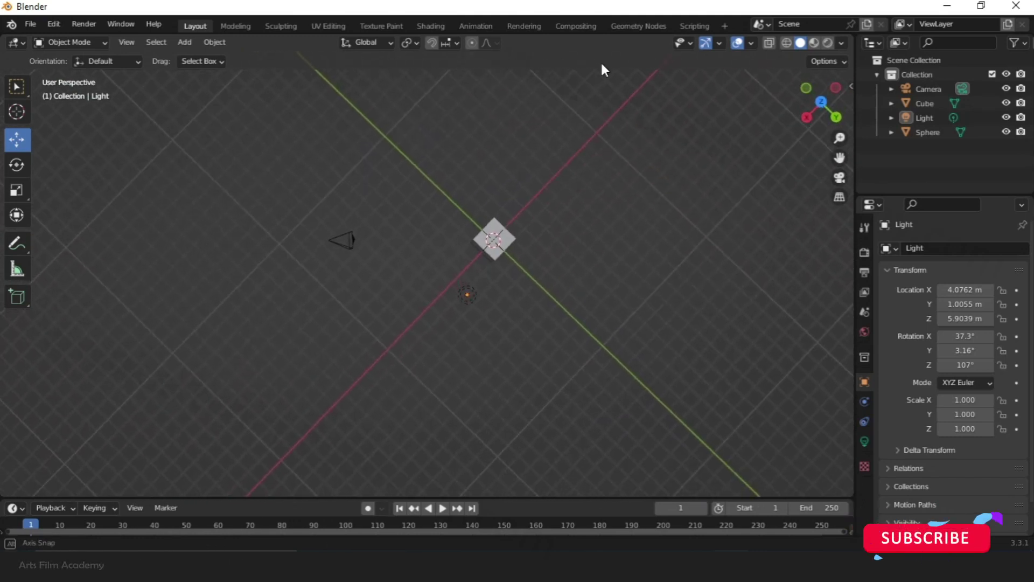
pyautogui.click(822, 101)
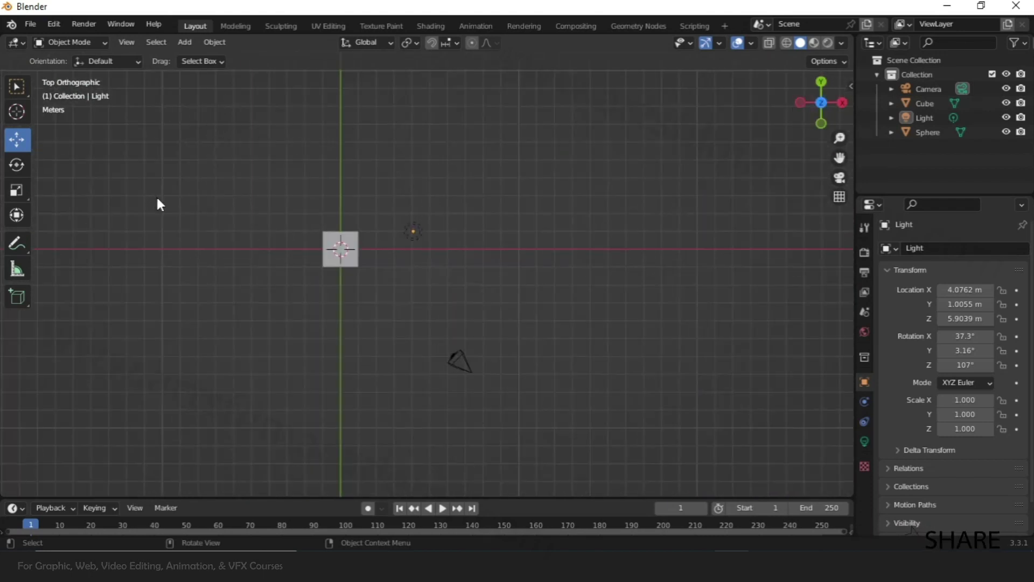
pyautogui.scroll(2, 160, 205)
pyautogui.scroll(4, 434, 242)
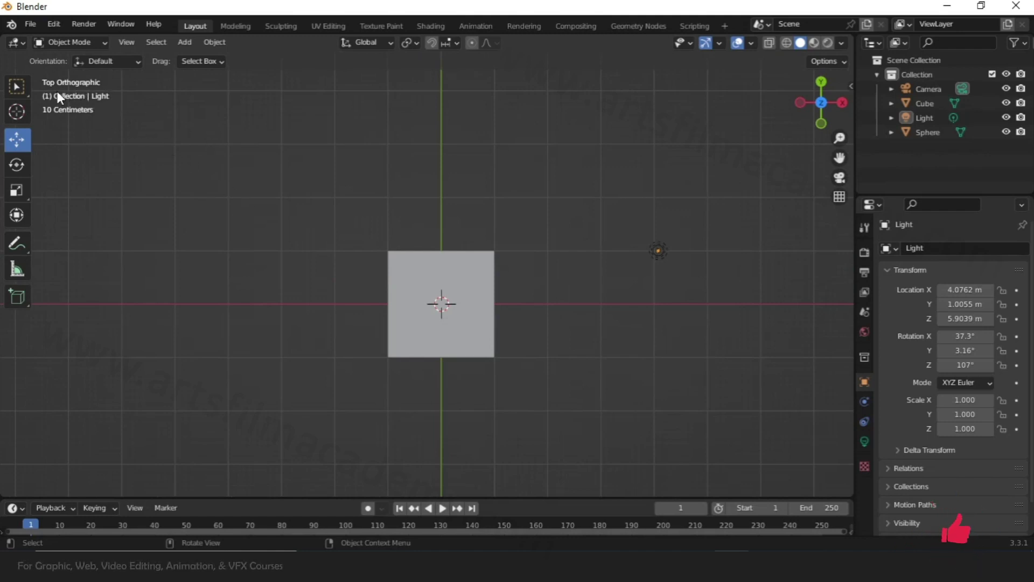
pyautogui.scroll(-2, 441, 210)
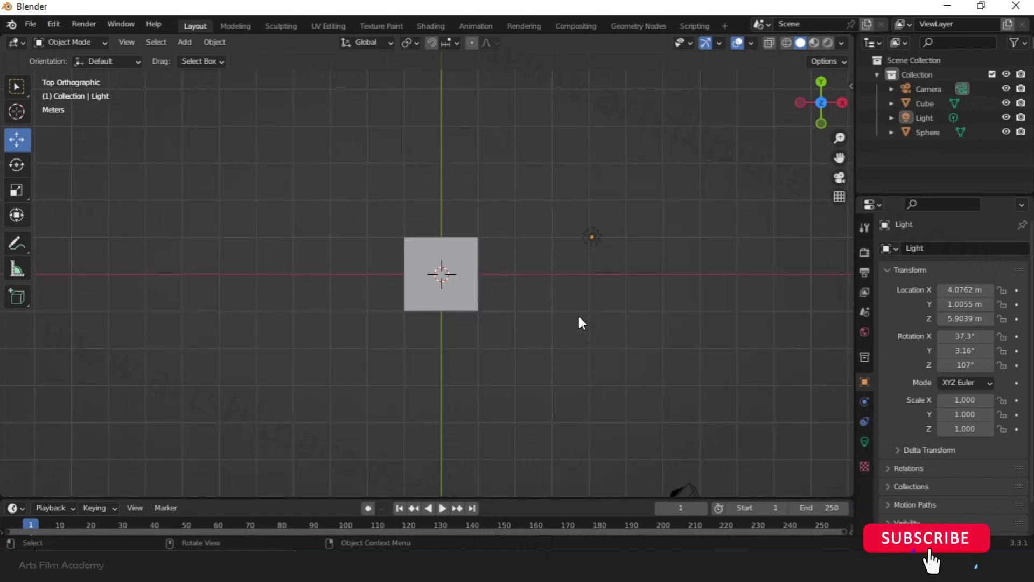
# Set the 3D view to Right Orthographic using the X axis, and flip it to Left Orthographic
pyautogui.moveTo(584, 335); pyautogui.dragTo(561, 230, button='middle')
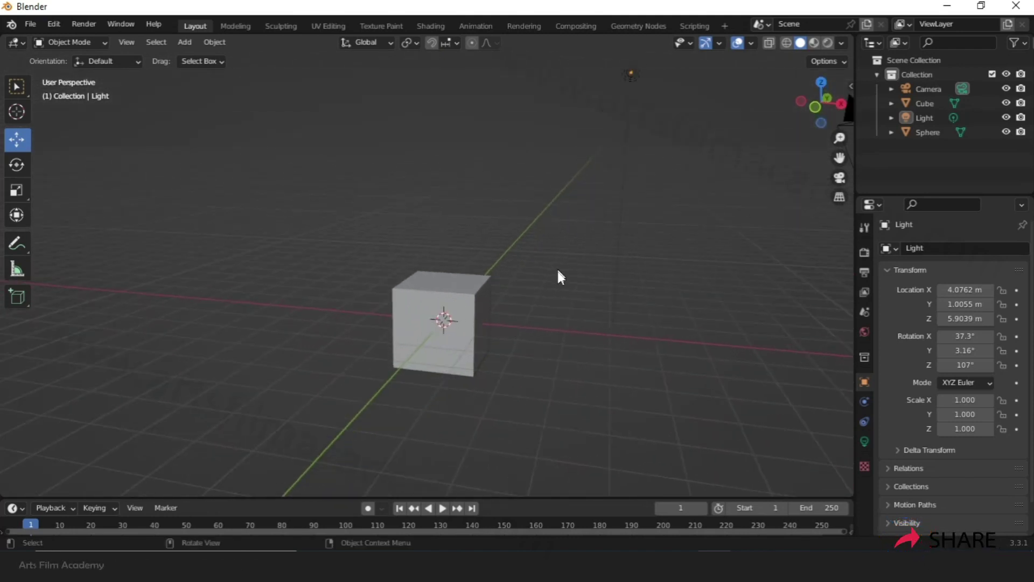
pyautogui.moveTo(558, 271); pyautogui.dragTo(595, 310, button='middle')
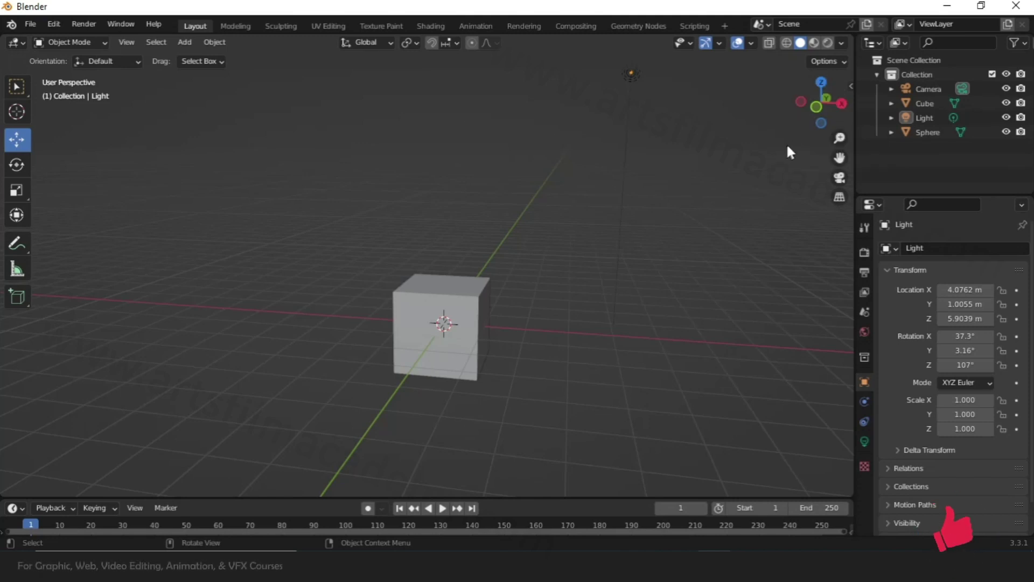
pyautogui.click(844, 102)
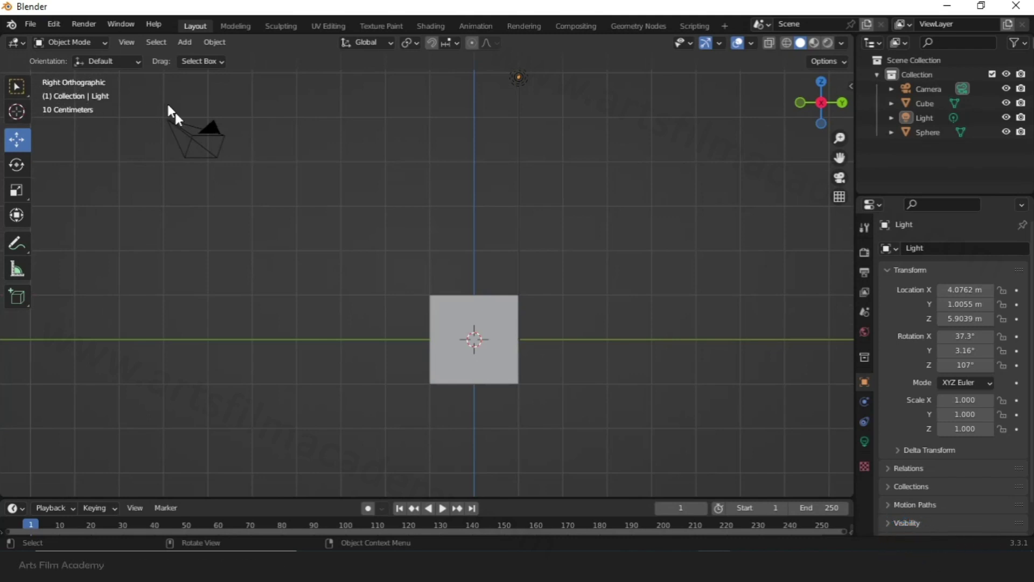
pyautogui.click(822, 103)
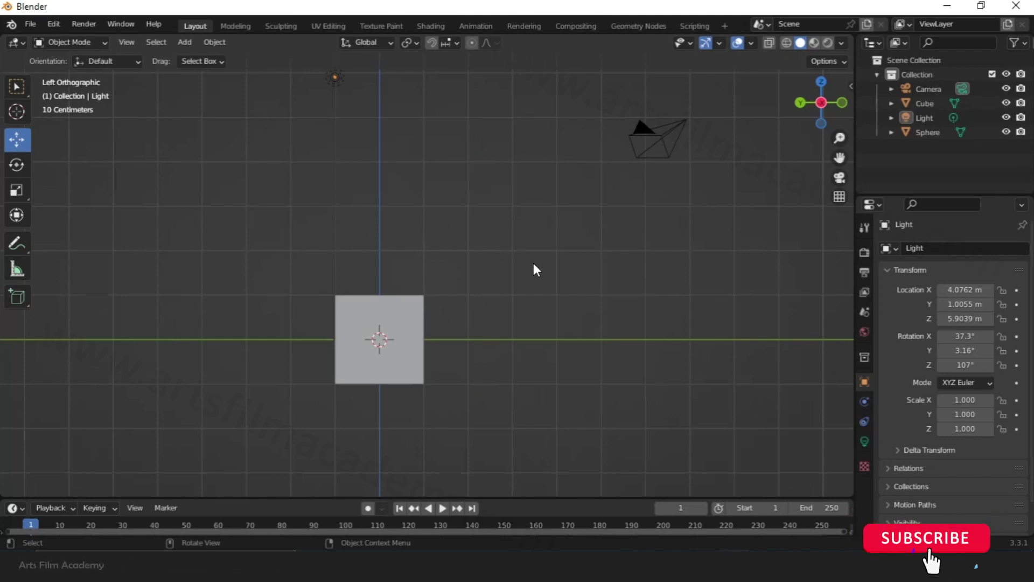
# Set the 3D view to Back Orthographic using the Y axis, and flip it to the opposite side and back
pyautogui.moveTo(533, 264); pyautogui.dragTo(652, 174, button='middle')
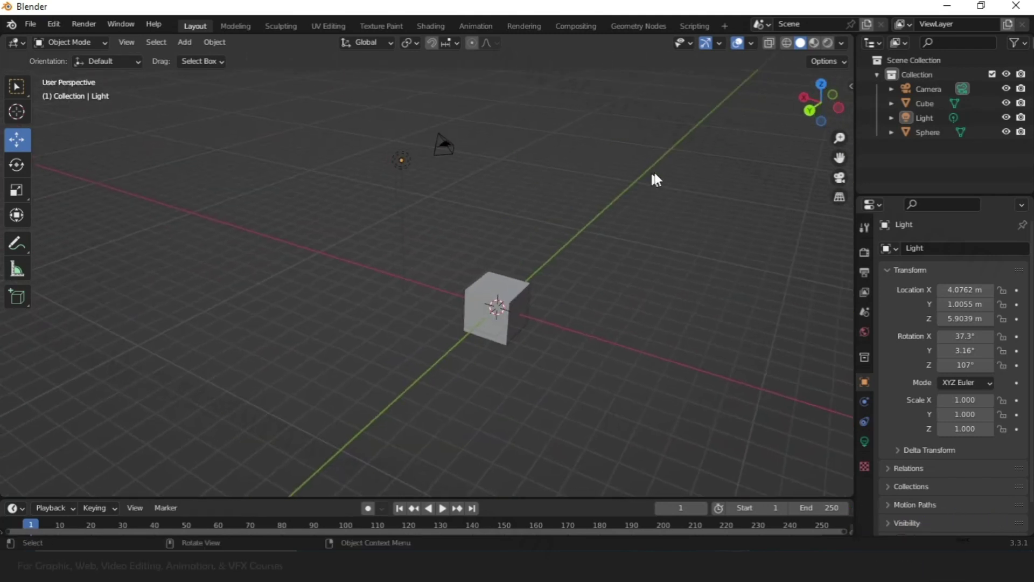
pyautogui.click(810, 113)
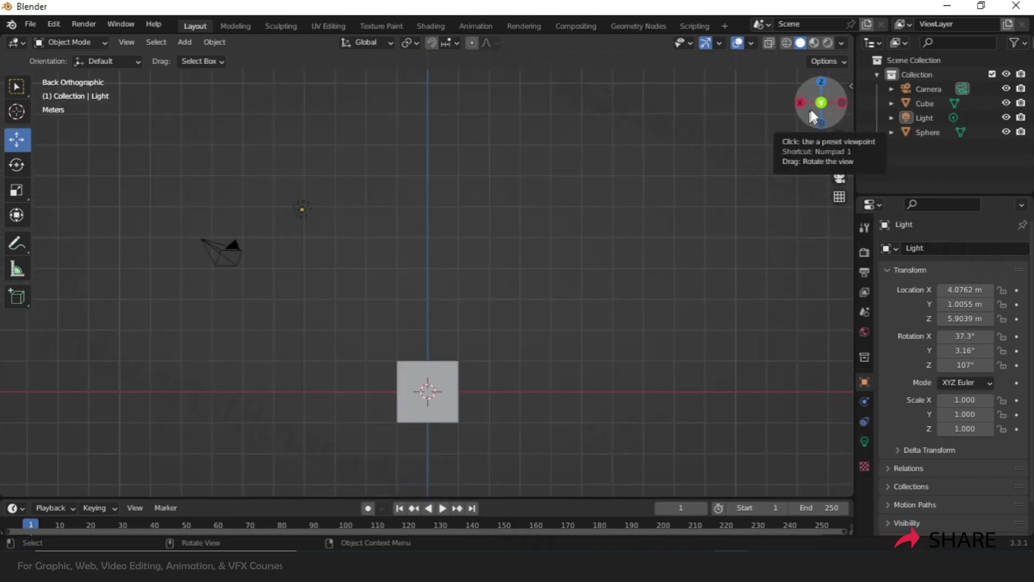
pyautogui.click(823, 100)
pyautogui.click(823, 101)
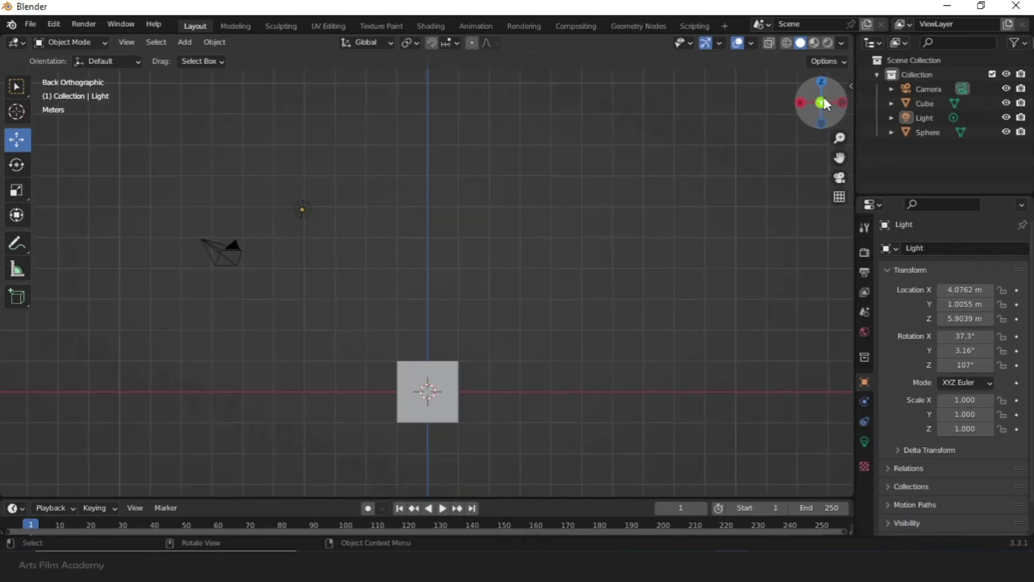
# Set the view to Top Orthographic, flip it to Bottom Orthographic, and return to an angled perspective view of the cube
pyautogui.click(820, 82)
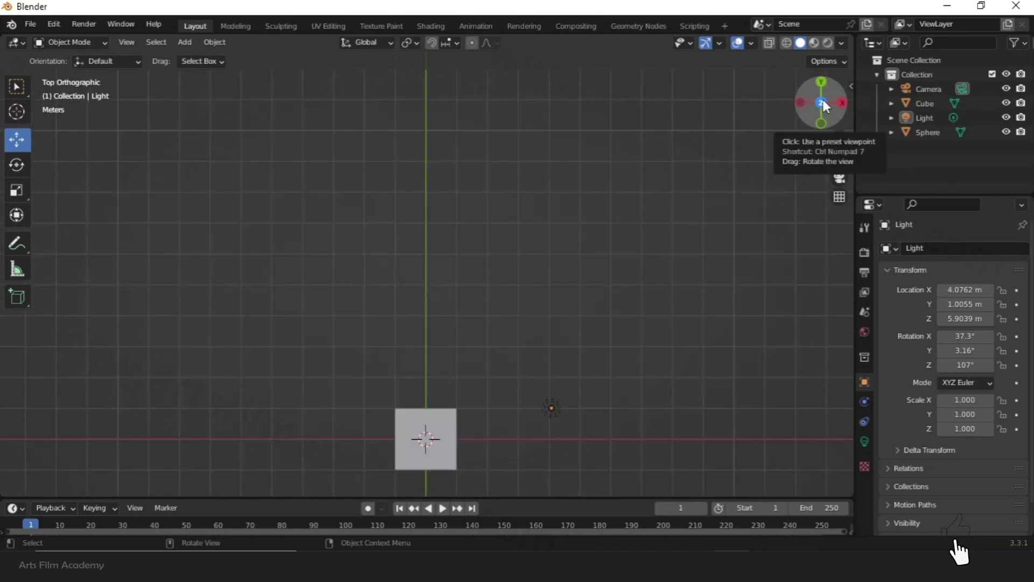
pyautogui.click(822, 101)
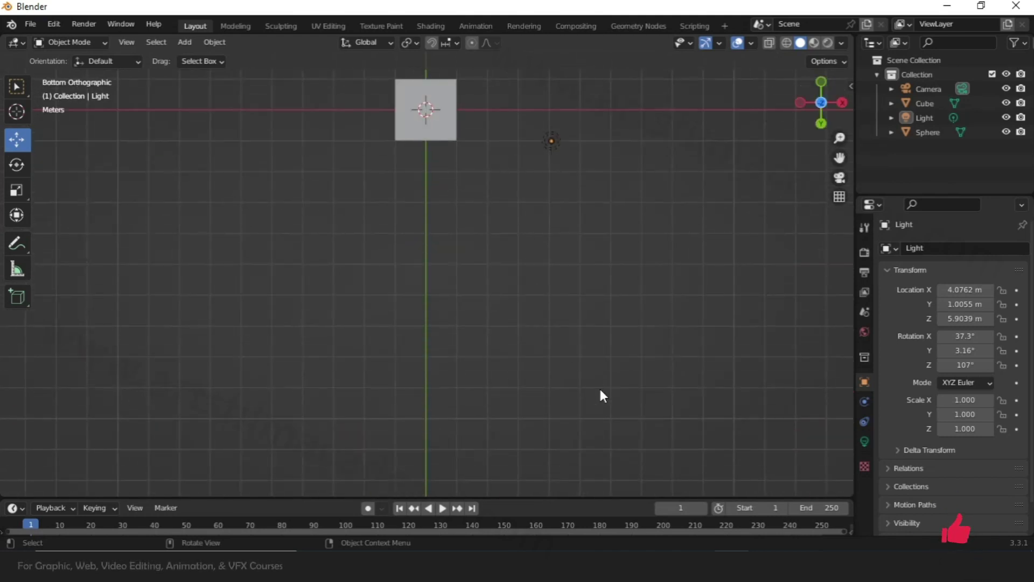
pyautogui.moveTo(602, 396); pyautogui.dragTo(360, 284, button='middle')
pyautogui.scroll(5, 360, 284)
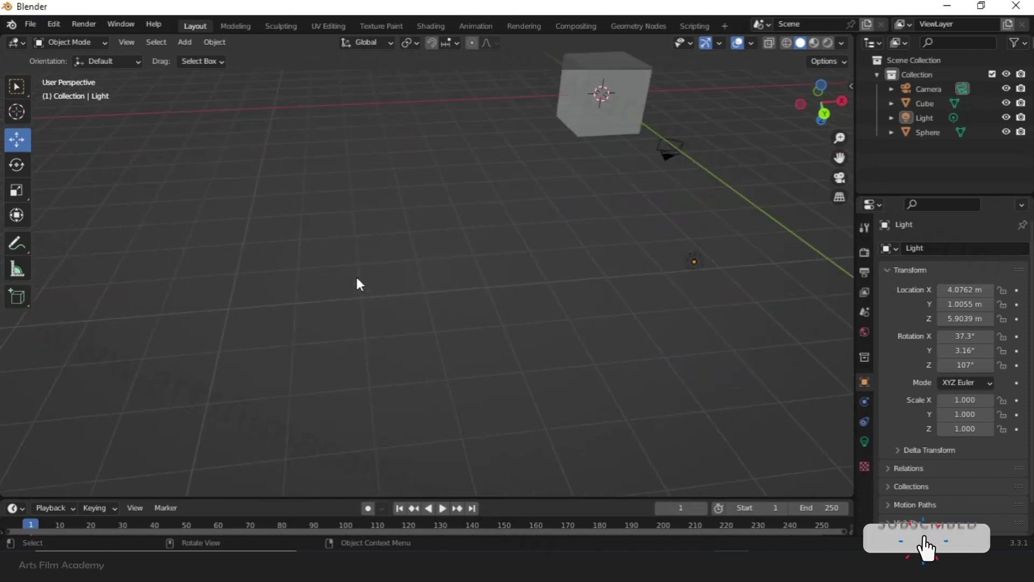
pyautogui.scroll(-8, 356, 280)
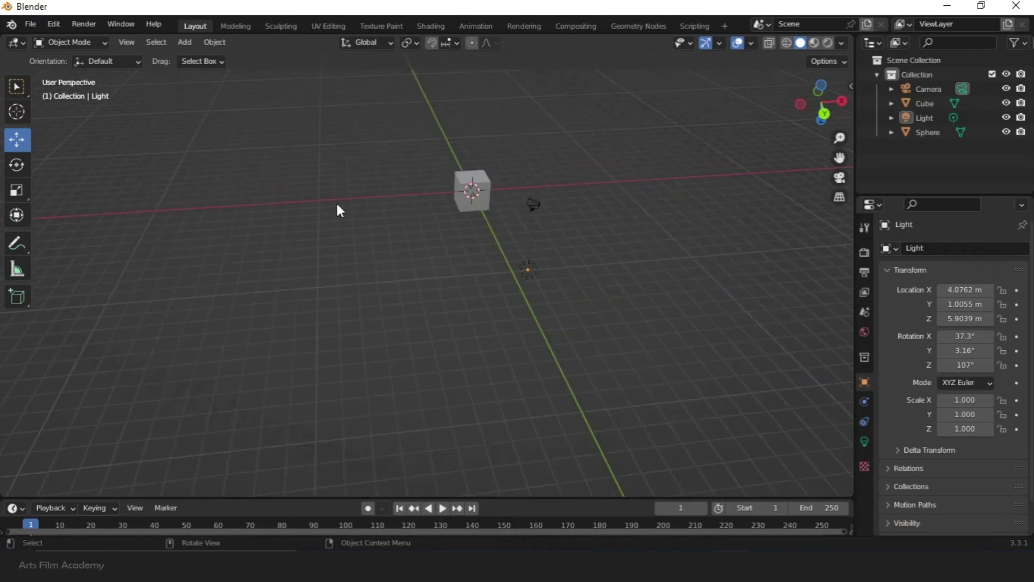
pyautogui.scroll(2, 339, 210)
# Select the cube and frame the 3D view on it
pyautogui.click(526, 166)
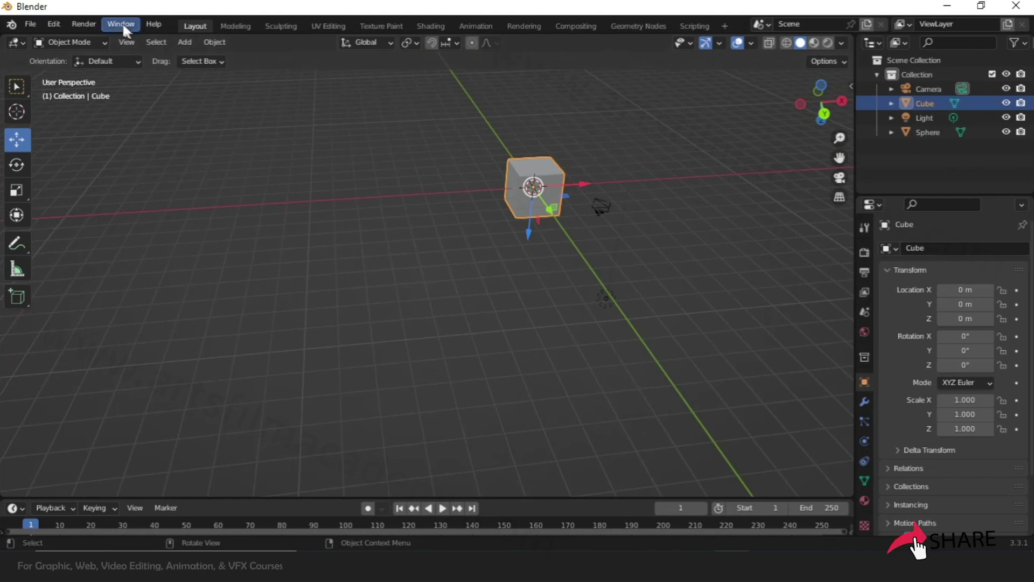
pyautogui.click(158, 42)
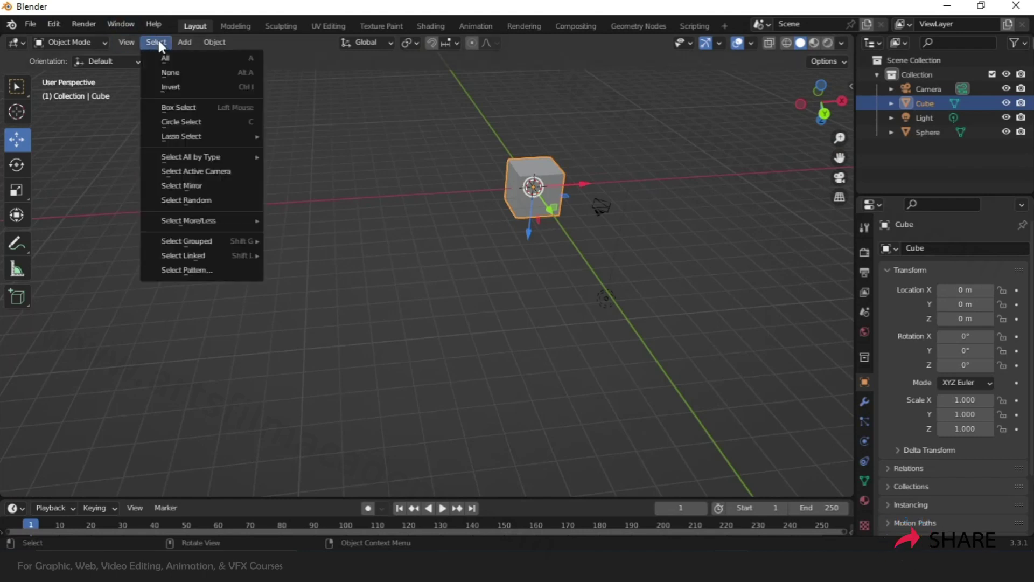
pyautogui.moveTo(132, 45)
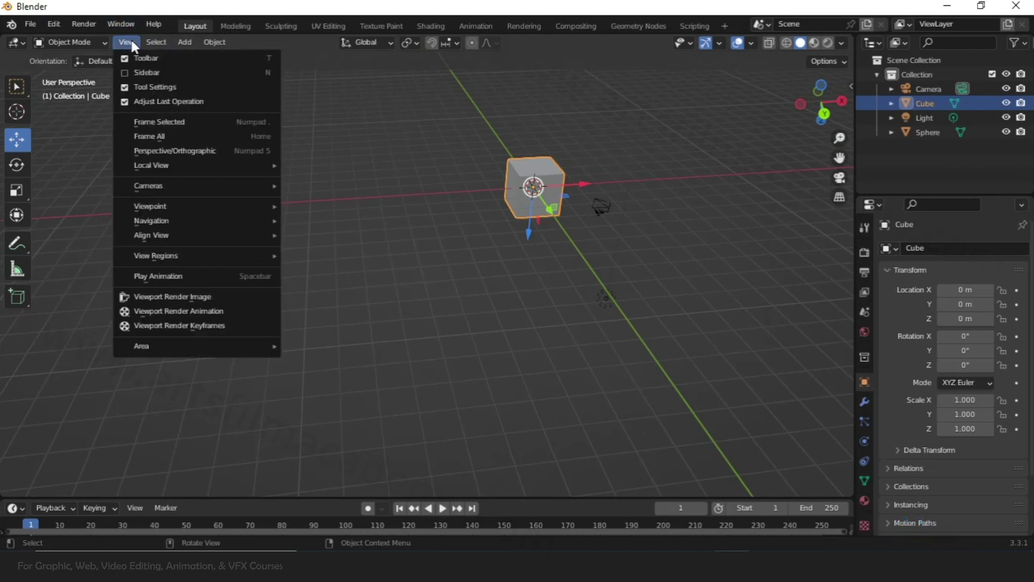
pyautogui.click(260, 118)
pyautogui.scroll(-5, 280, 134)
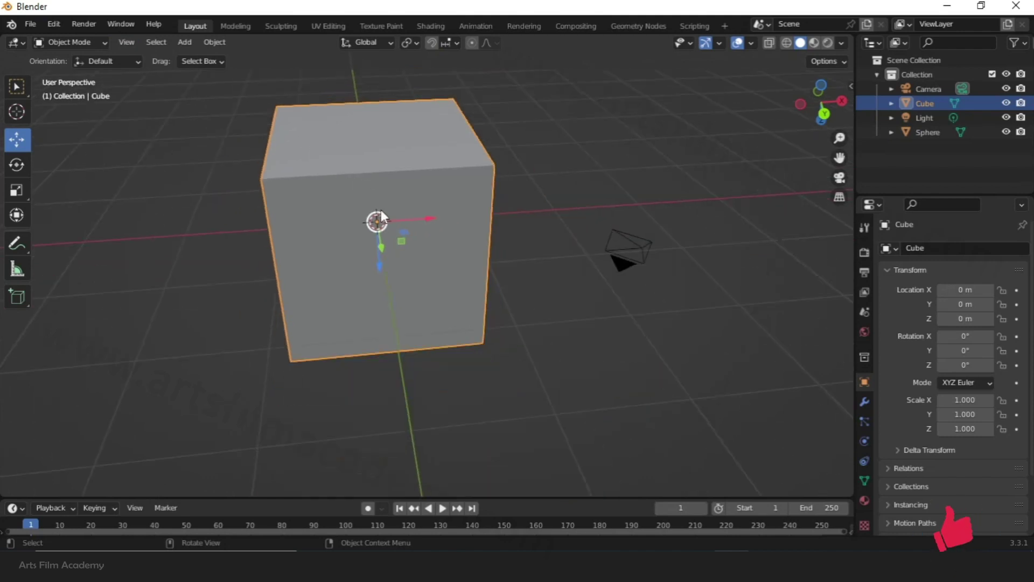
# Examine the cube from several sides, then turn the perspective view upright so it is seen from slightly above
pyautogui.moveTo(532, 297); pyautogui.dragTo(326, 325, button='middle')
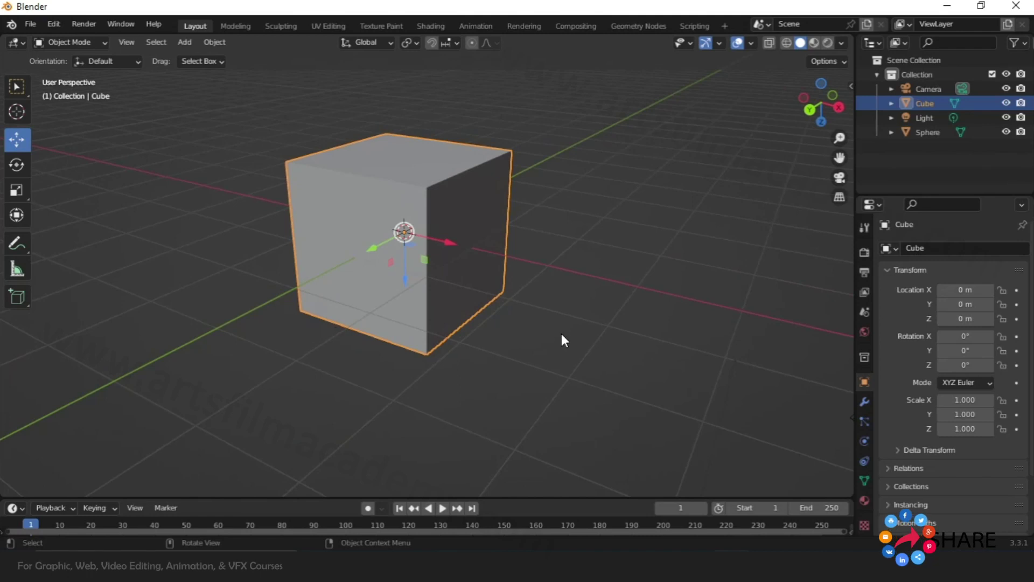
pyautogui.moveTo(561, 329); pyautogui.dragTo(533, 337, button='middle')
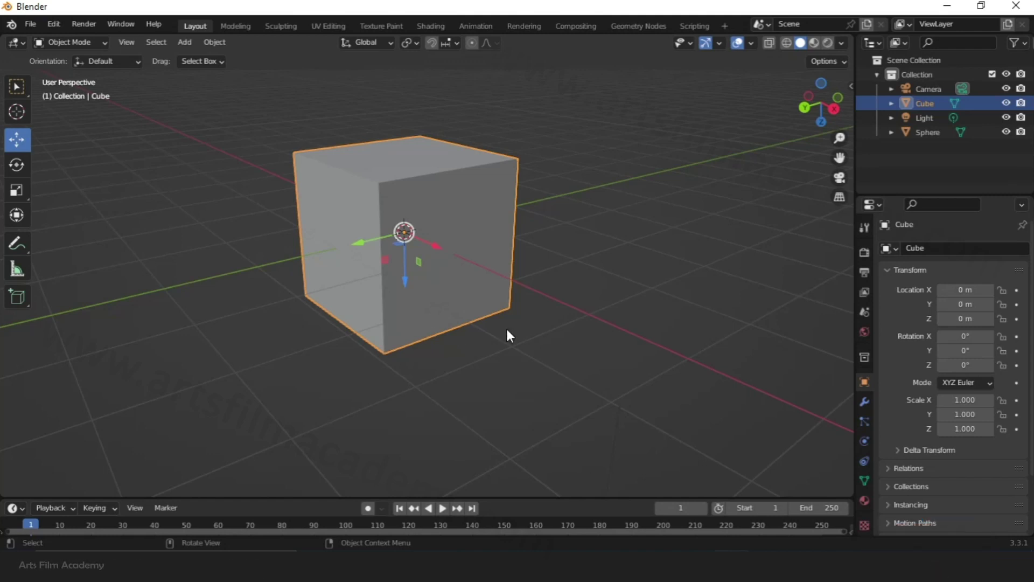
pyautogui.scroll(-2, 504, 342)
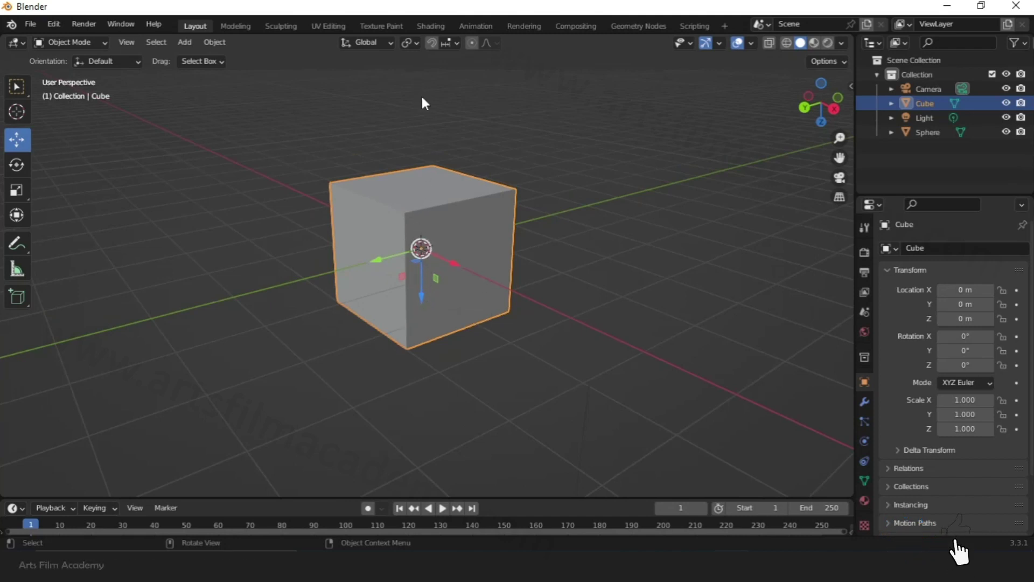
pyautogui.scroll(-2, 477, 148)
pyautogui.moveTo(478, 147); pyautogui.dragTo(520, 373, button='middle')
pyautogui.keyDown('shift'); pyautogui.moveTo(400, 84); pyautogui.dragTo(429, 122, button='middle'); pyautogui.keyUp('shift')
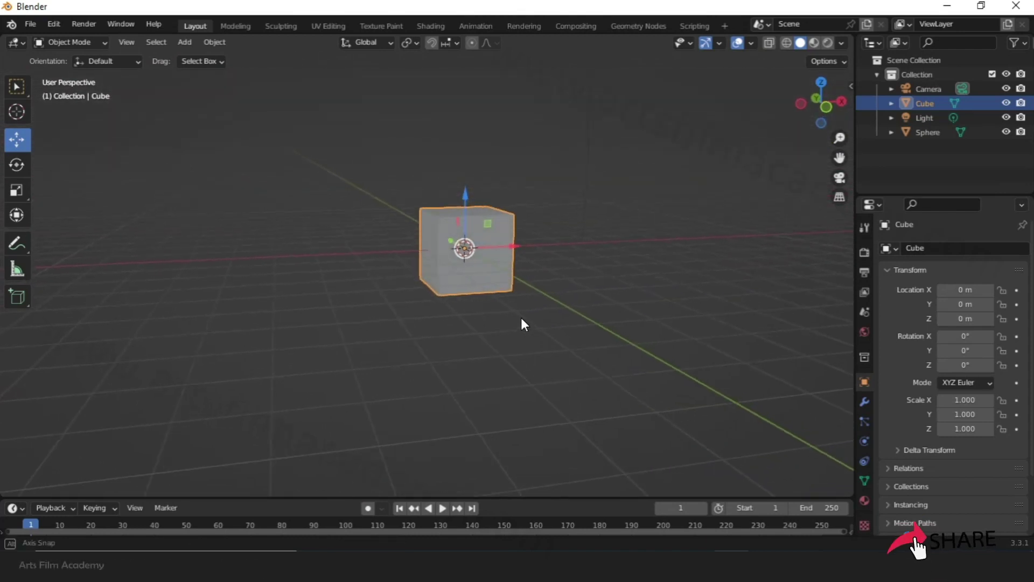
pyautogui.moveTo(522, 324); pyautogui.dragTo(418, 344, button='middle')
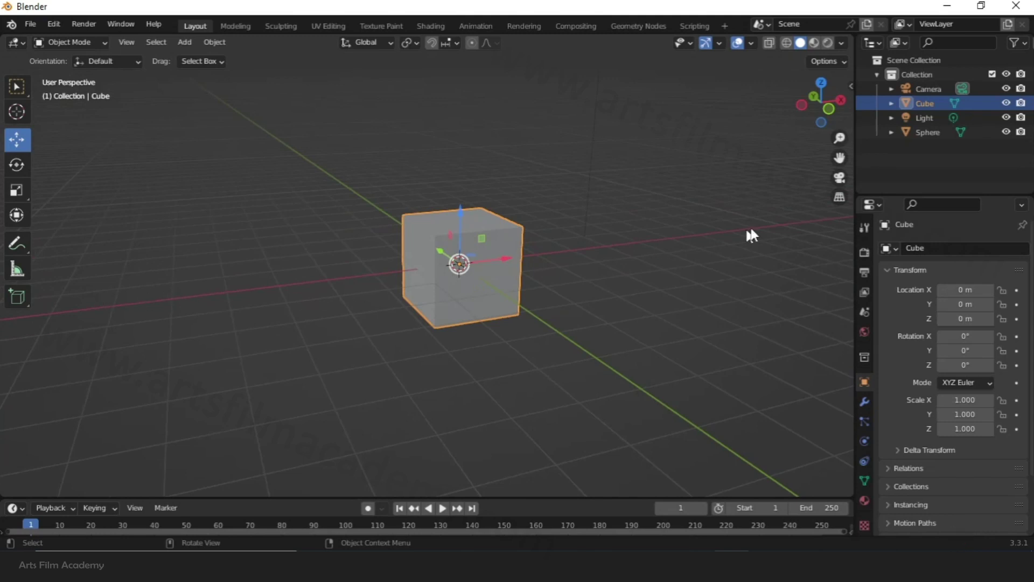
pyautogui.moveTo(577, 311); pyautogui.dragTo(543, 306, button='middle')
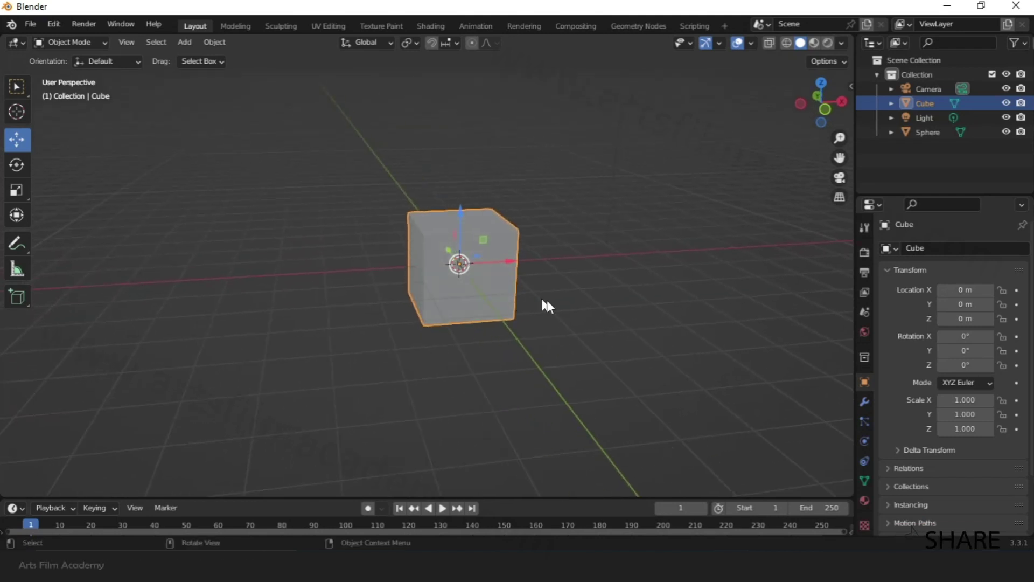